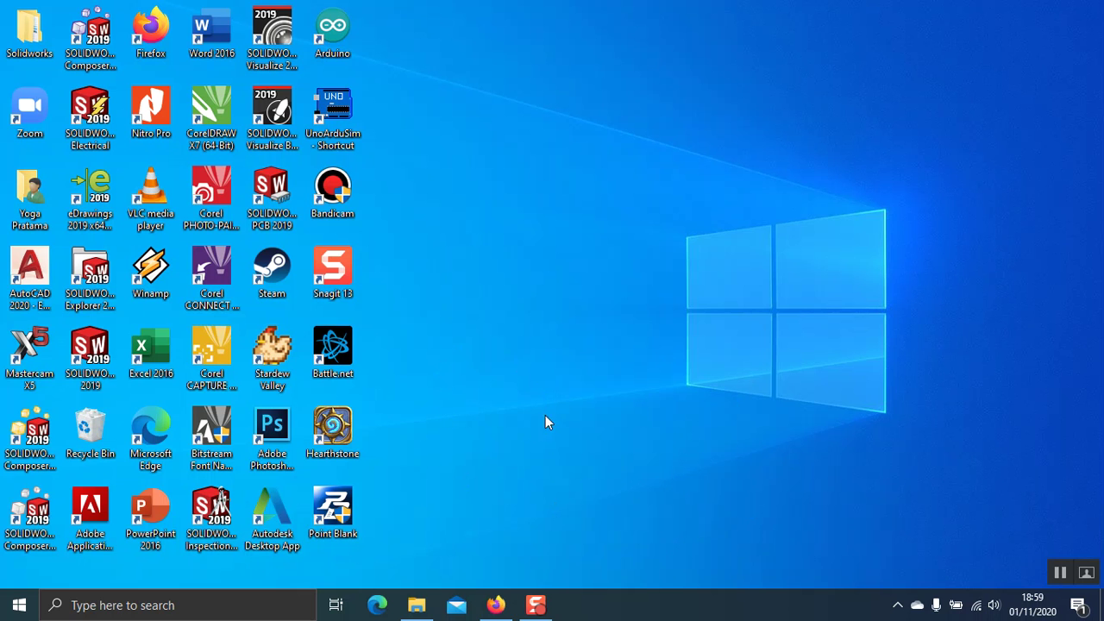
Clear the Focus assist and Mail notifications from Action Center
click(1078, 605)
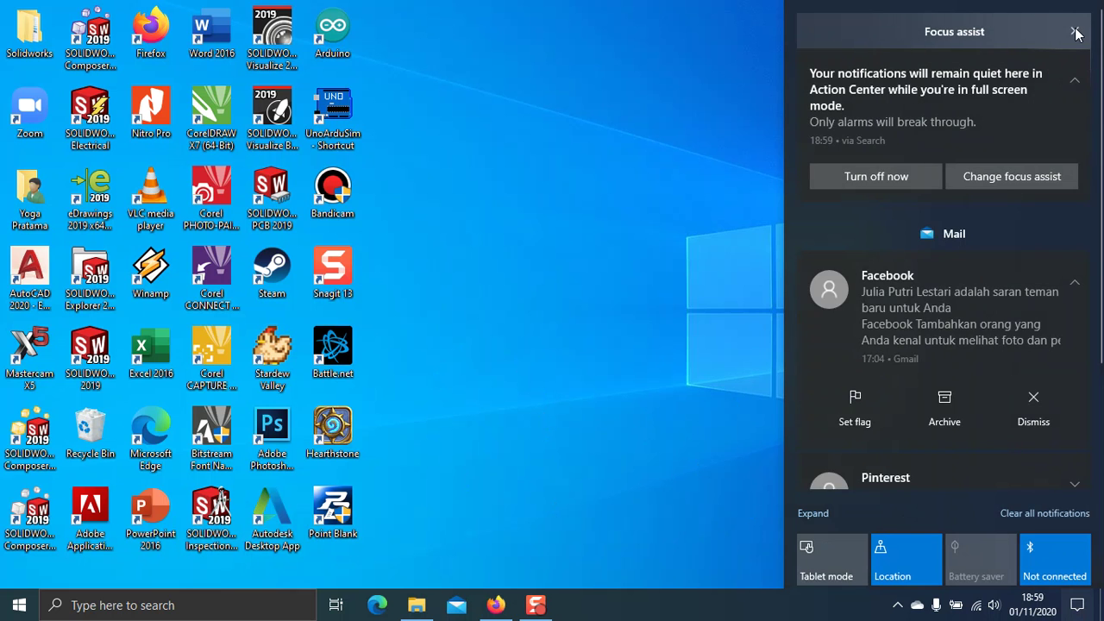
click(1074, 32)
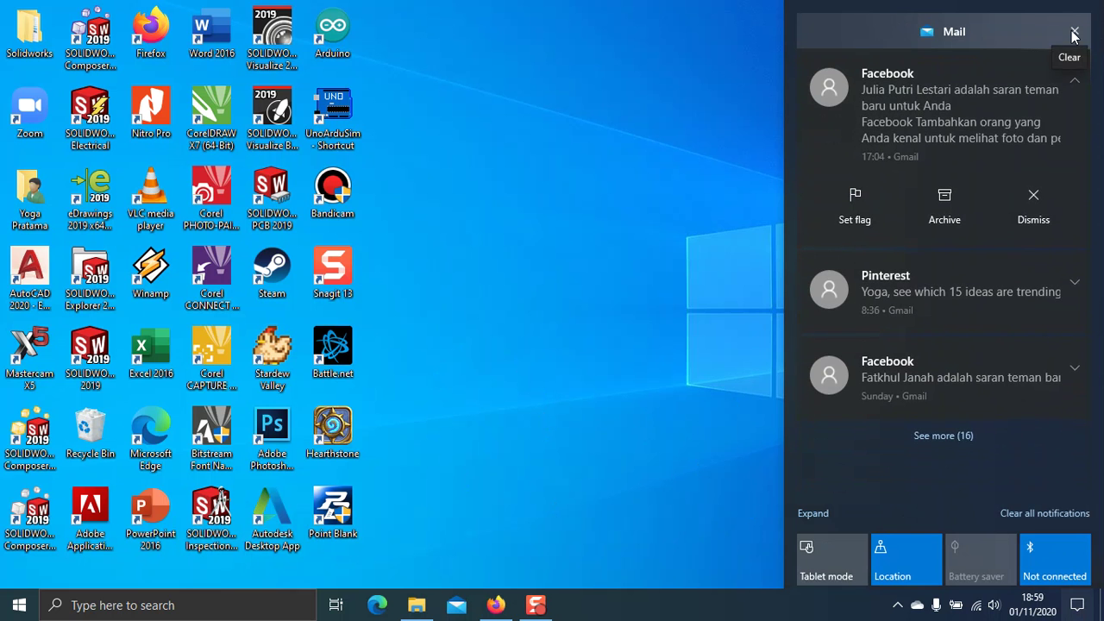
click(1076, 32)
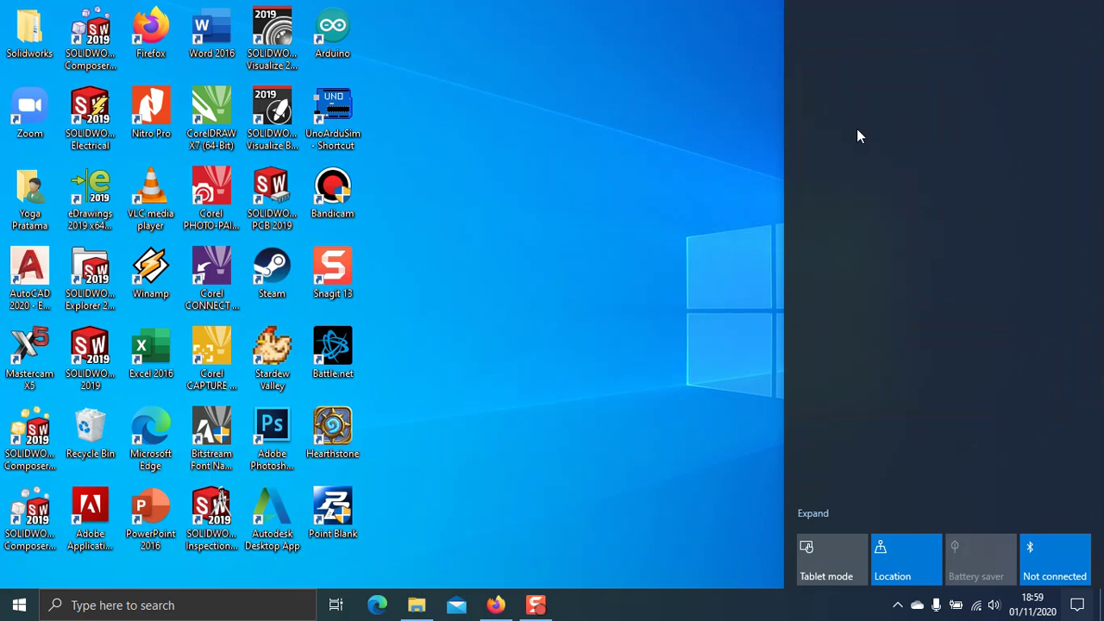
click(581, 133)
Refresh the desktop twice and bring up Google Classroom in Firefox
right_click(489, 123)
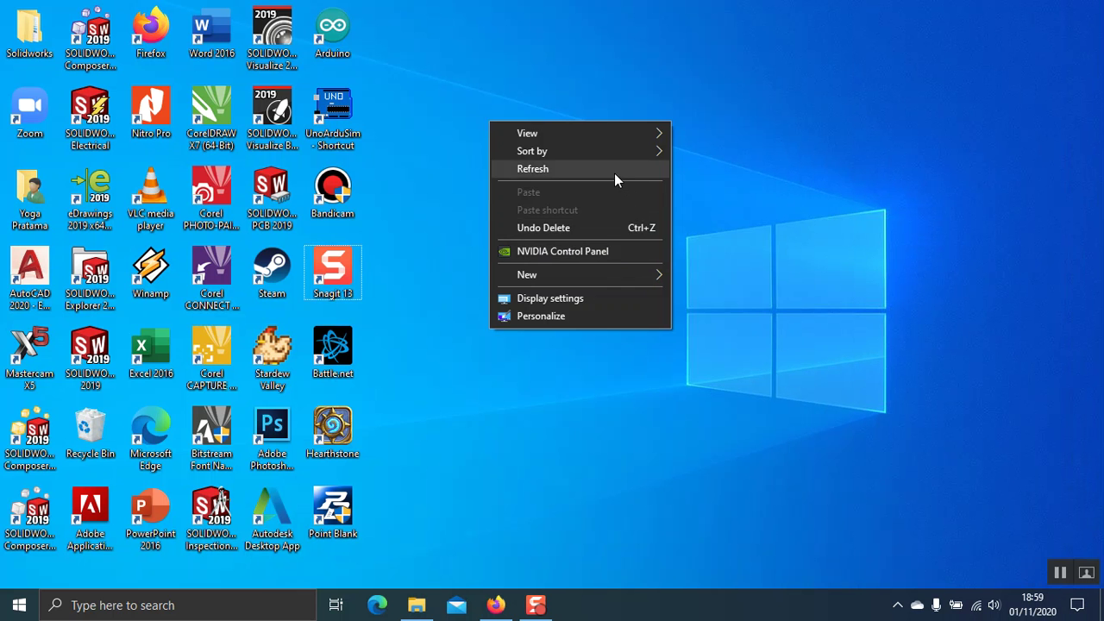
click(614, 170)
right_click(609, 184)
click(628, 238)
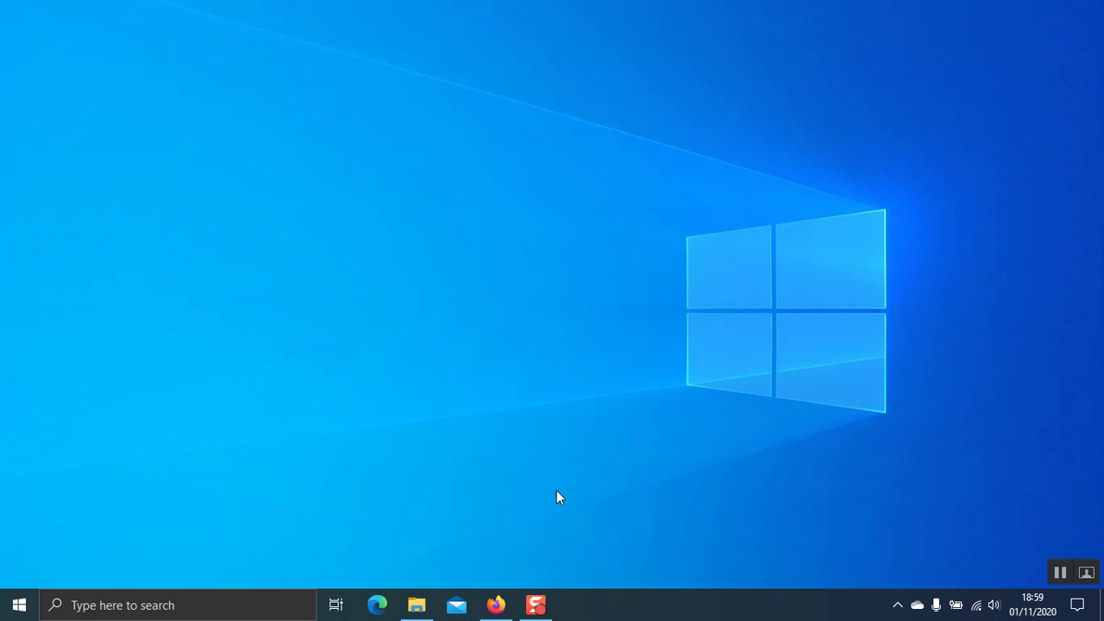
click(496, 603)
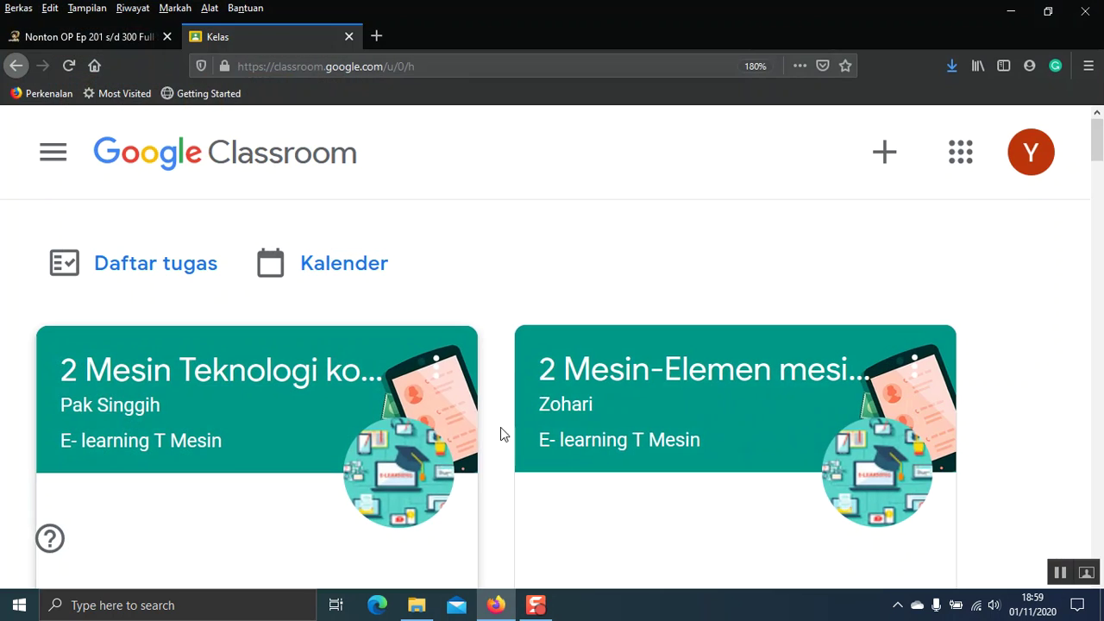
Open the 2 Mesin CAD/CAM ganjil class in Google Classroom
scroll(578, 431, down, 5)
scroll(604, 388, down, 5)
scroll(604, 388, up, 5)
scroll(608, 391, up, 3)
scroll(604, 401, down, 3)
scroll(591, 414, down, 4)
scroll(582, 421, down, 5)
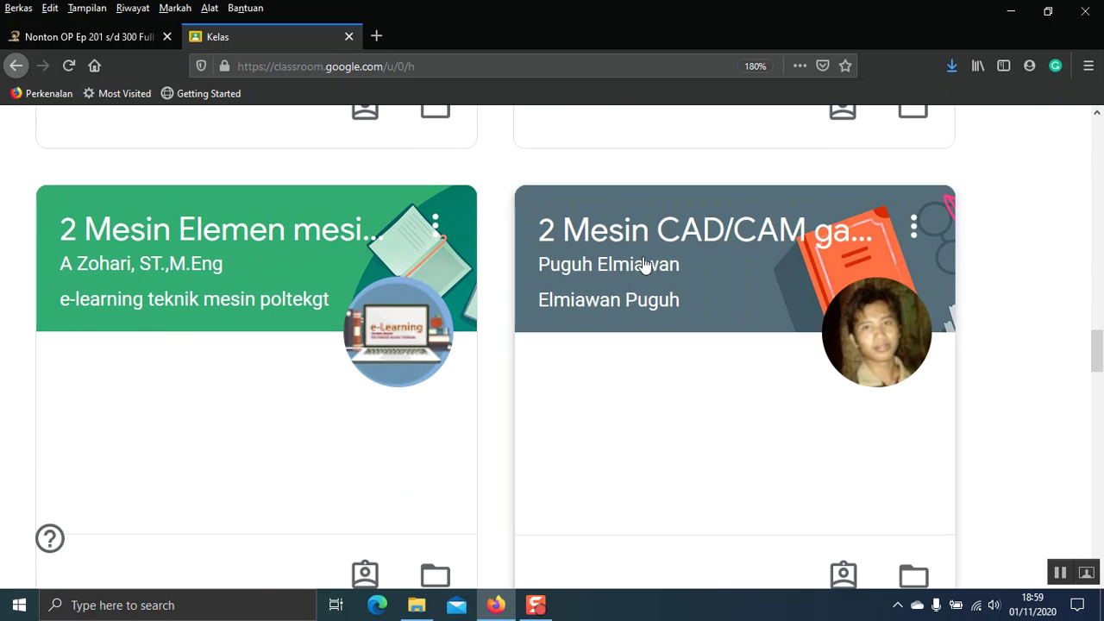
click(595, 265)
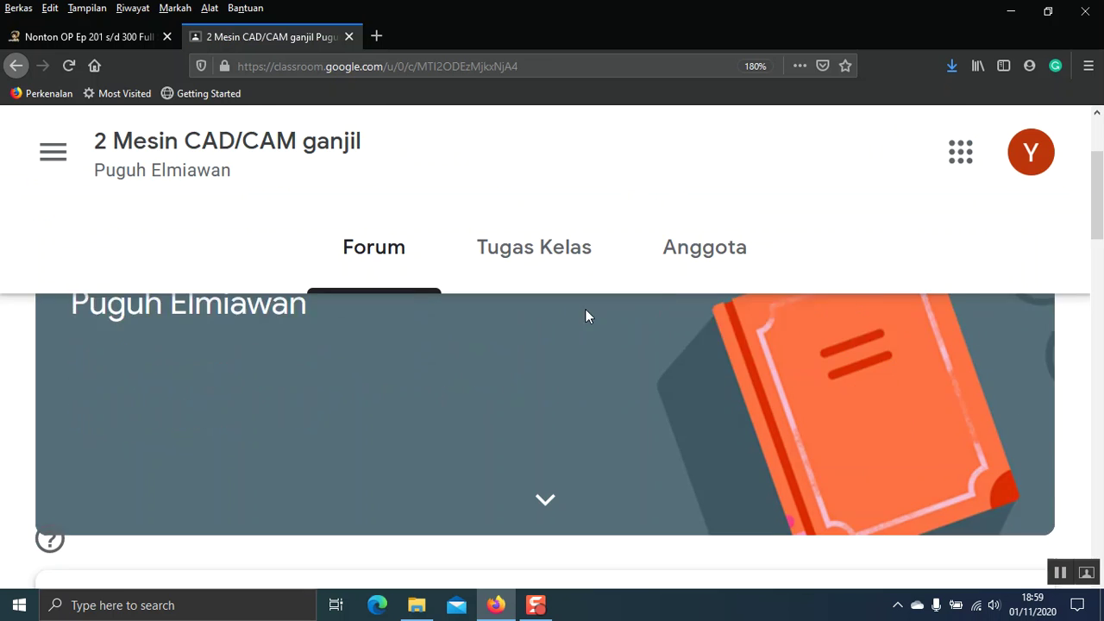
Open the 'import gambar tahap 2' assignment and select its 100 poin and description text
scroll(595, 345, down, 2)
scroll(570, 371, down, 3)
scroll(517, 336, down, 1)
click(486, 295)
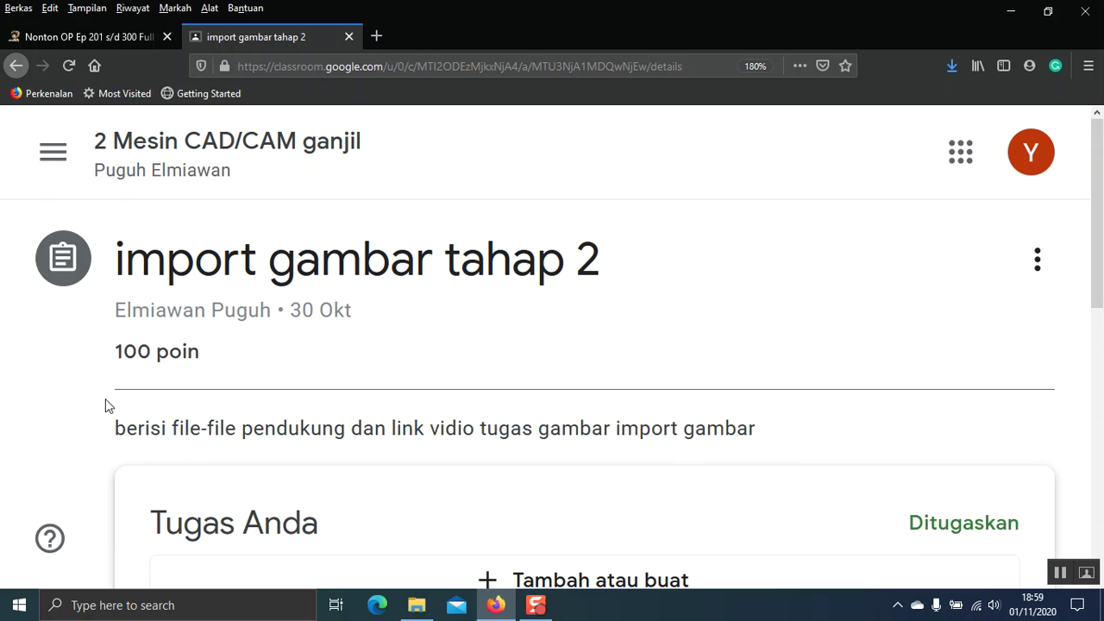
drag(109, 351, 424, 375)
mouse_move(121, 428)
mouse_down()
mouse_move(620, 426)
mouse_move(800, 454)
mouse_up()
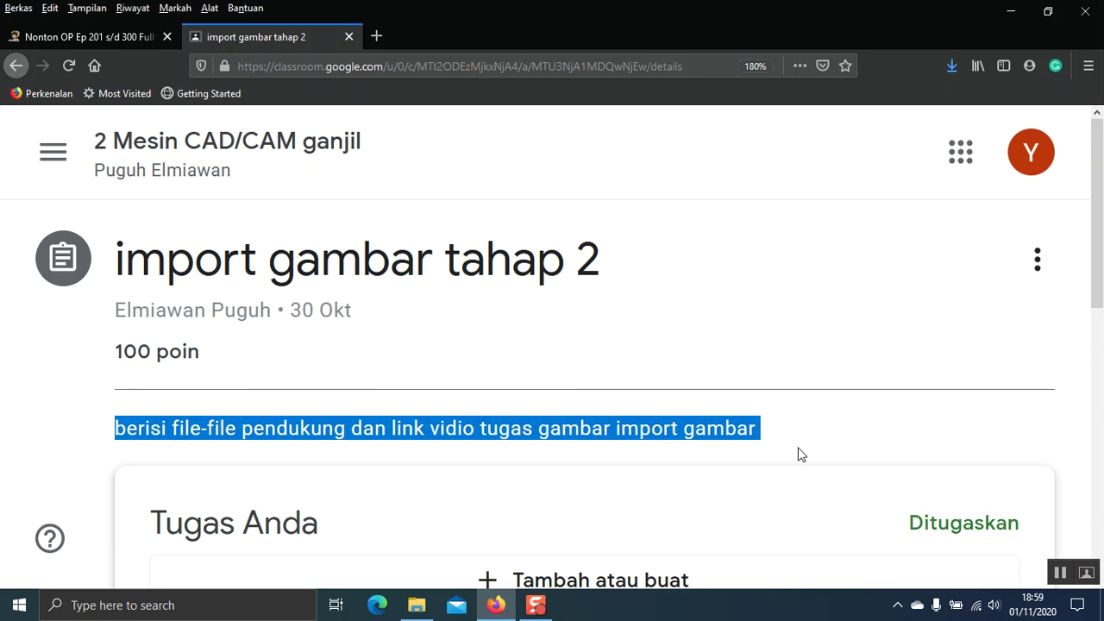
Minimize Firefox and refresh the desktop
click(1010, 11)
right_click(590, 223)
click(677, 275)
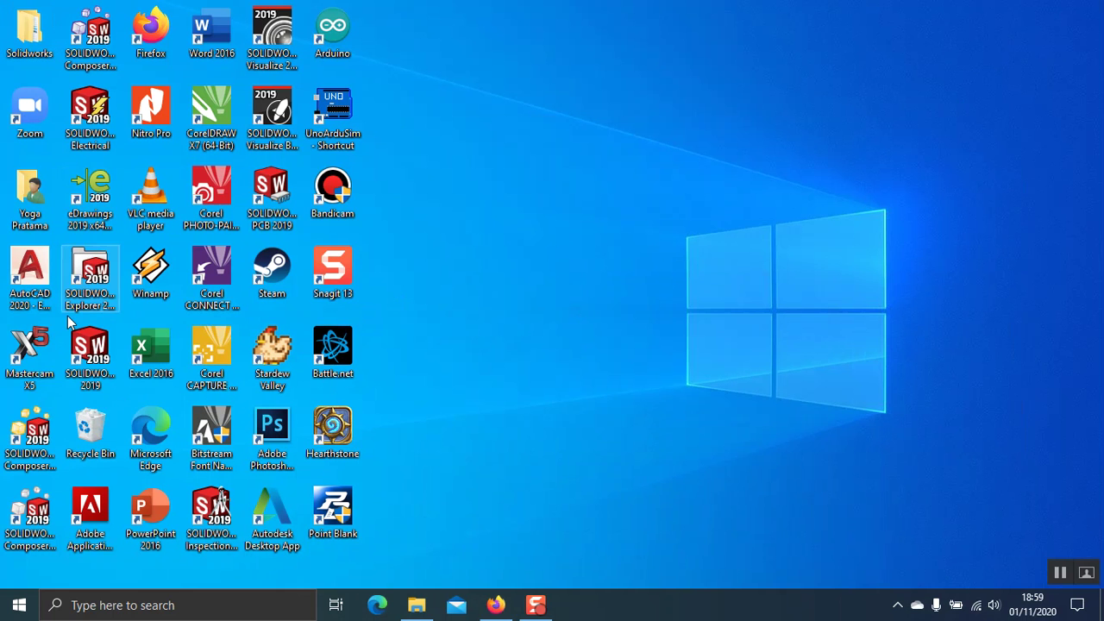
Launch Mastercam X5 from its desktop shortcut
double_click(32, 353)
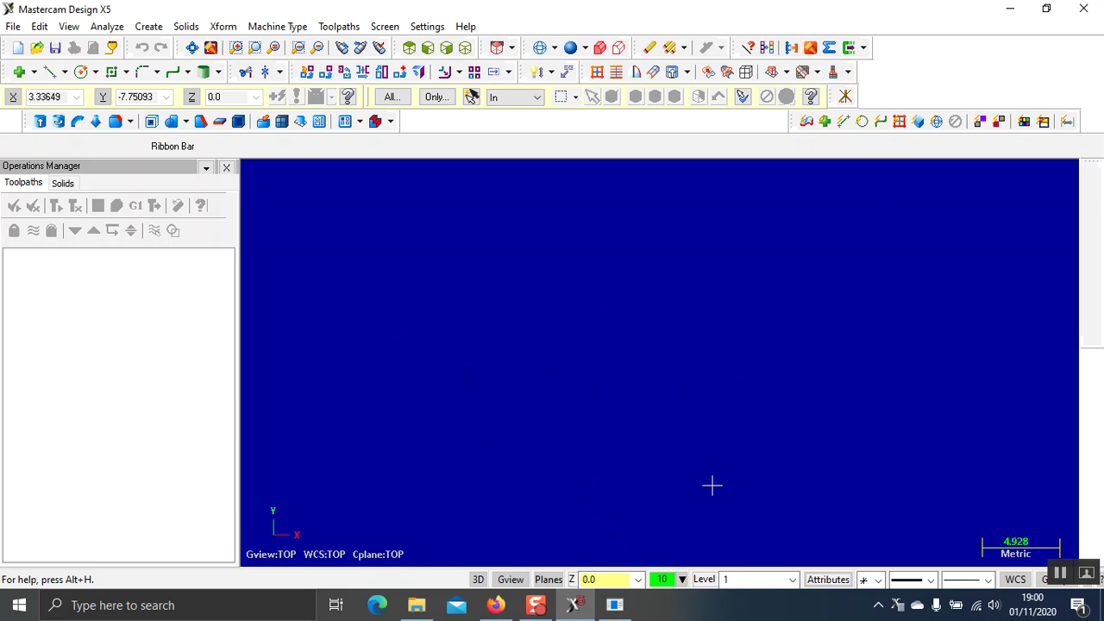
Run the Rast2vec.dll raster-to-vector add-in through Alt+C
key(alt+c)
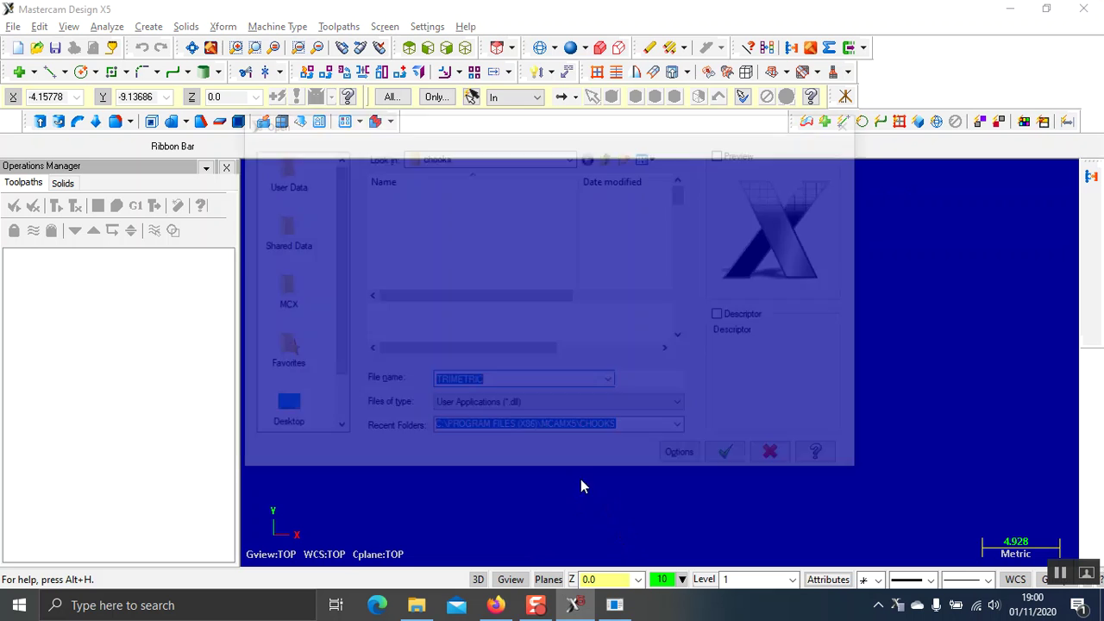
scroll(496, 259, down, 5)
scroll(496, 272, down, 5)
scroll(492, 273, up, 1)
scroll(466, 242, up, 1)
click(460, 225)
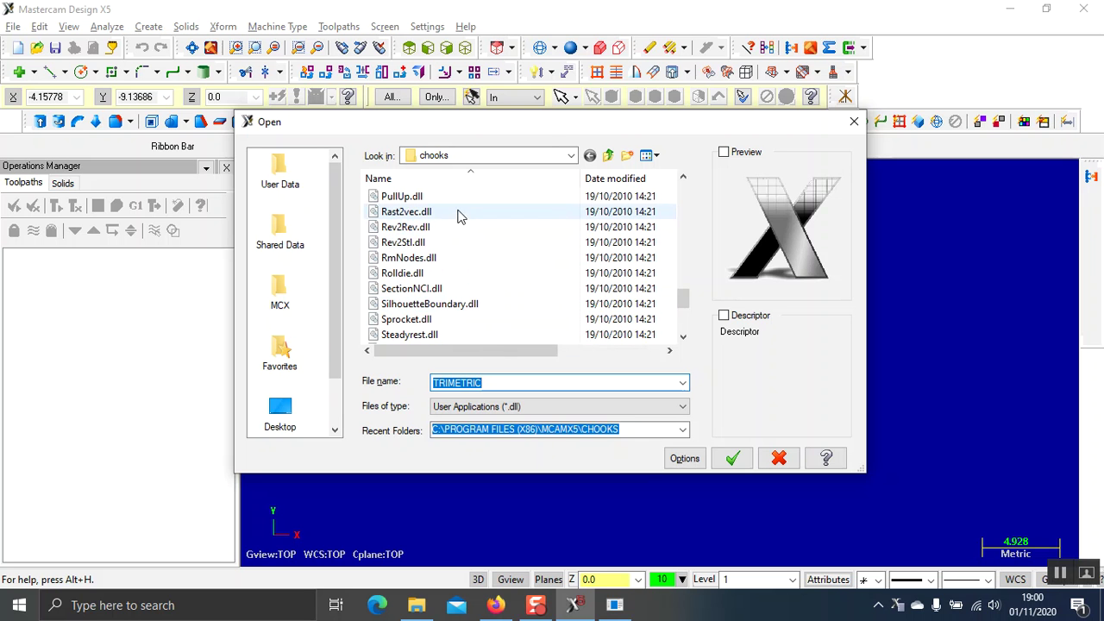
click(732, 458)
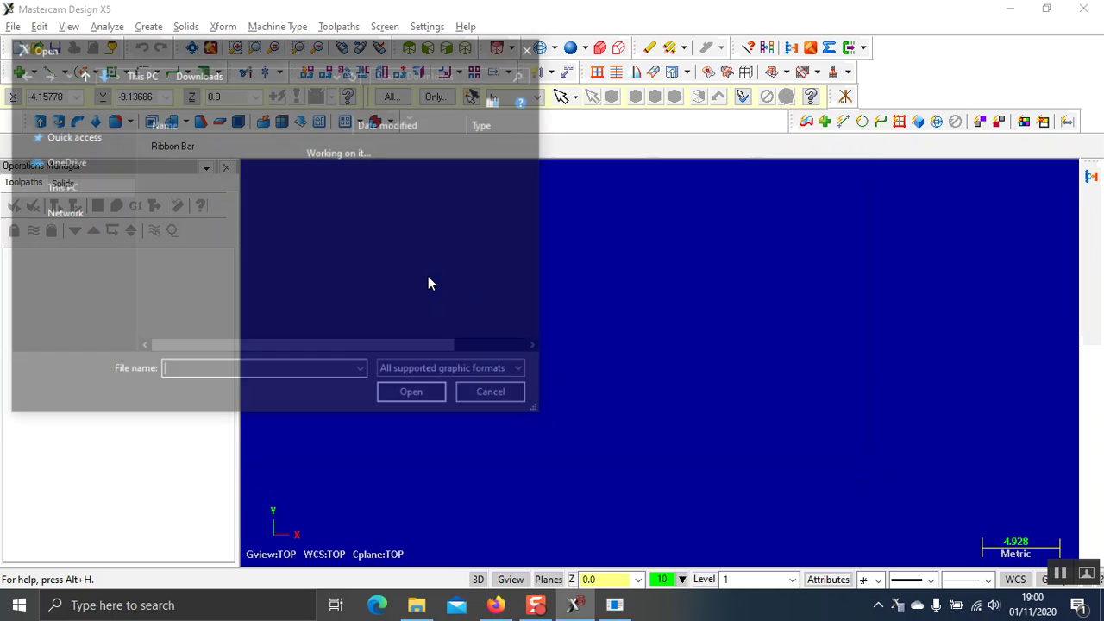
Browse the image Open dialog to OS (D:)\Users\ASUS\Documents
scroll(176, 171, down, 1)
scroll(124, 201, up, 1)
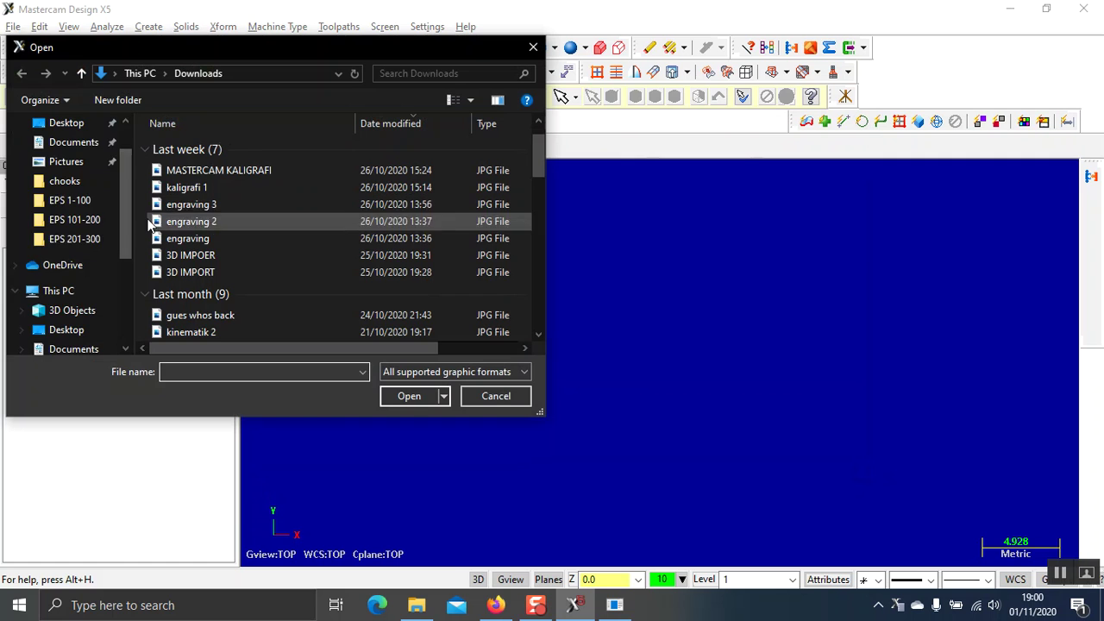
scroll(102, 244, down, 2)
scroll(232, 245, up, 1)
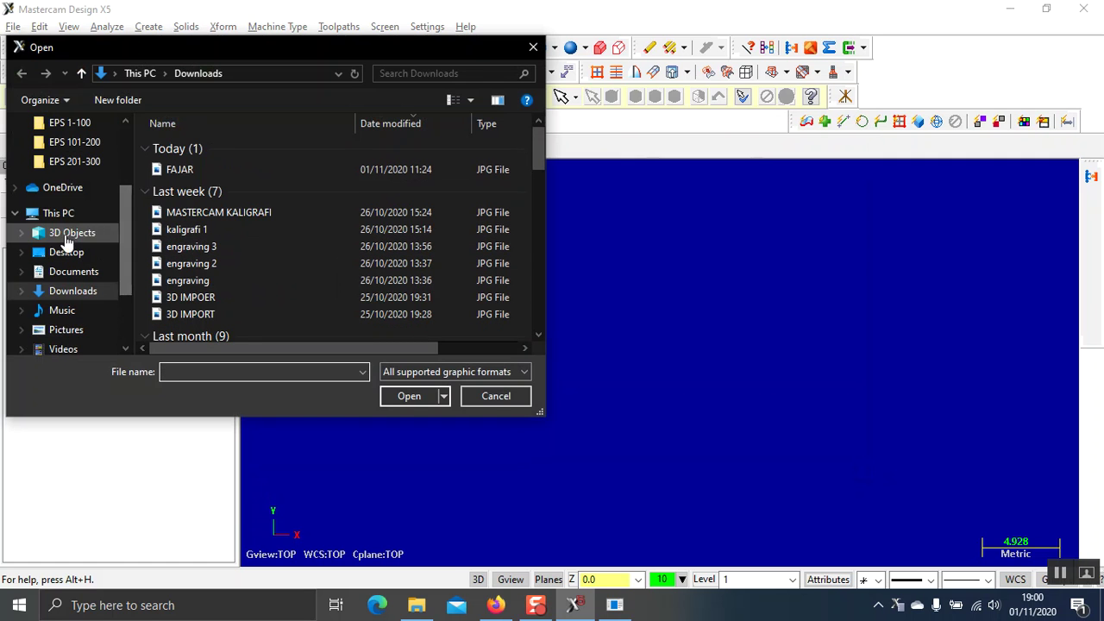
scroll(69, 246, up, 2)
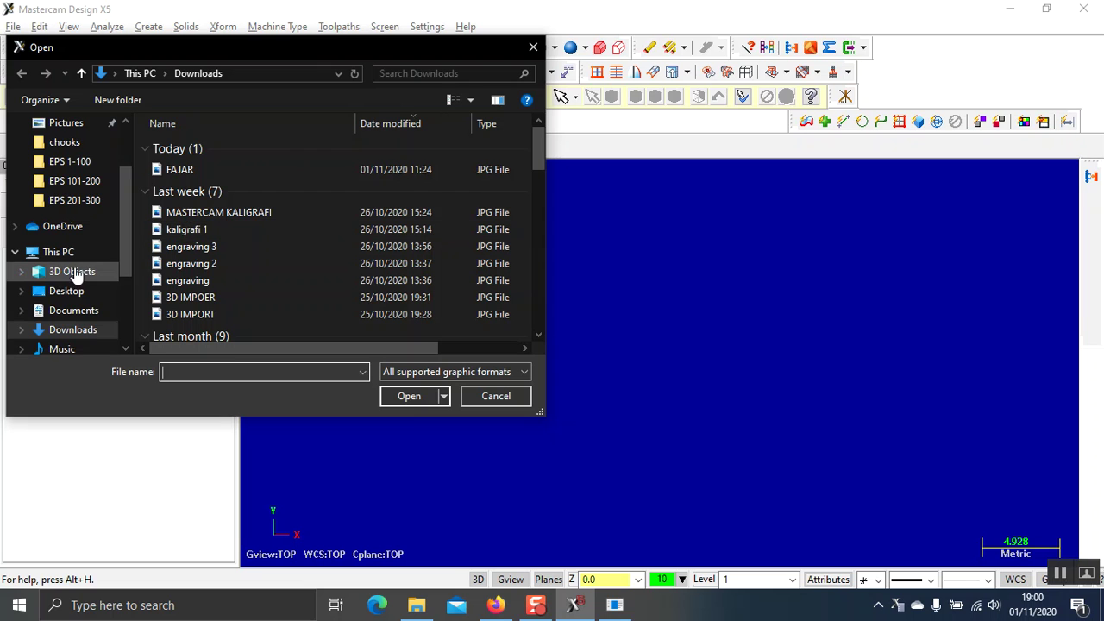
scroll(94, 326, down, 1)
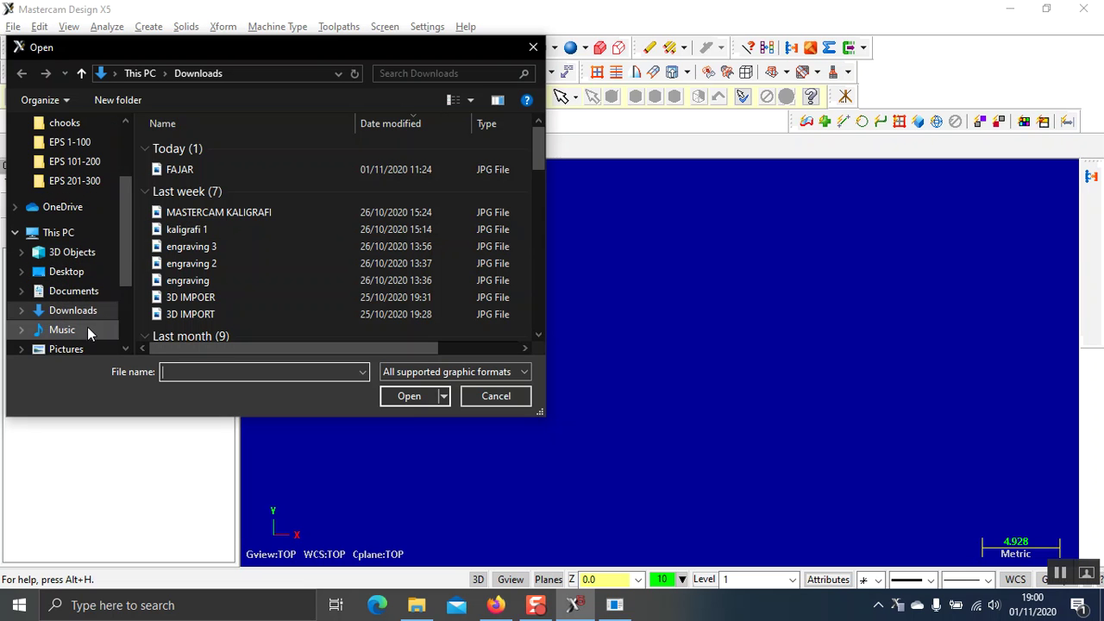
scroll(87, 327, down, 3)
scroll(75, 343, down, 2)
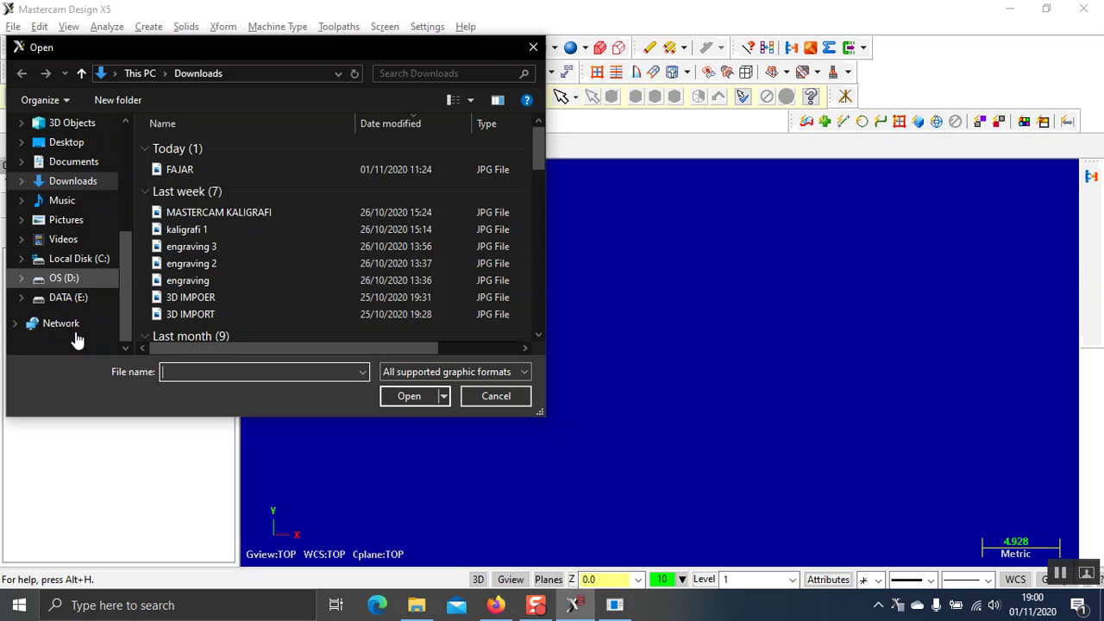
click(69, 279)
double_click(219, 268)
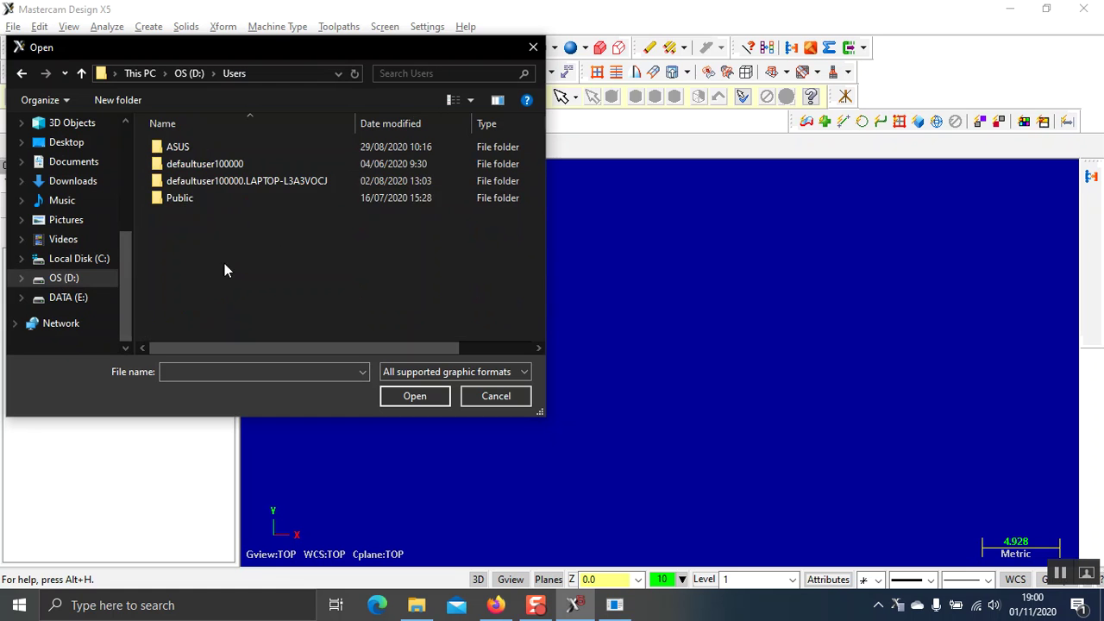
double_click(278, 150)
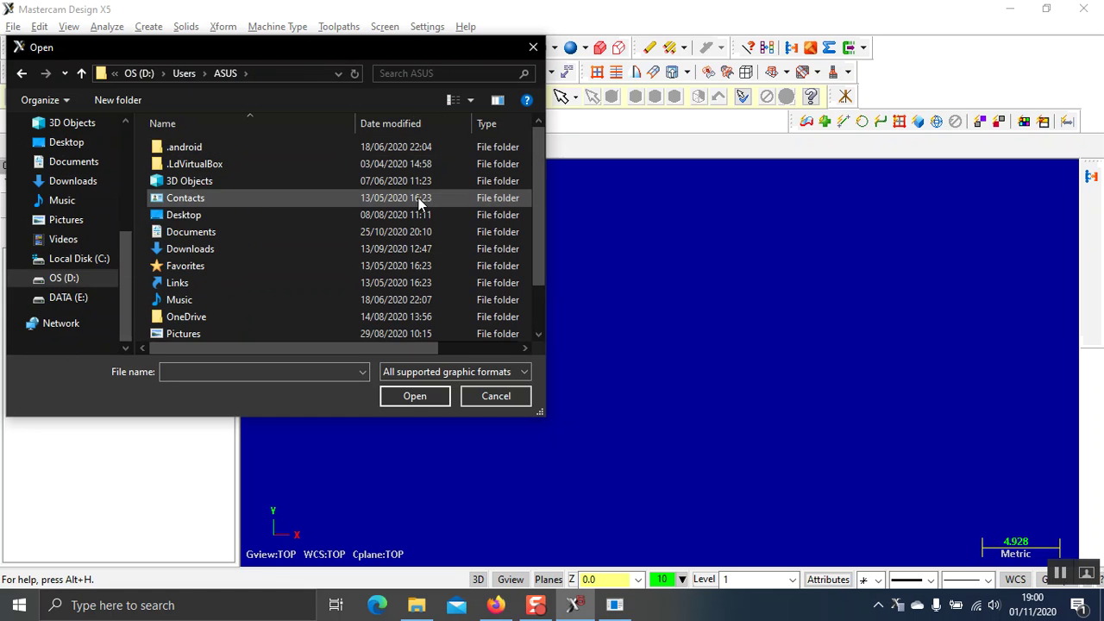
double_click(305, 233)
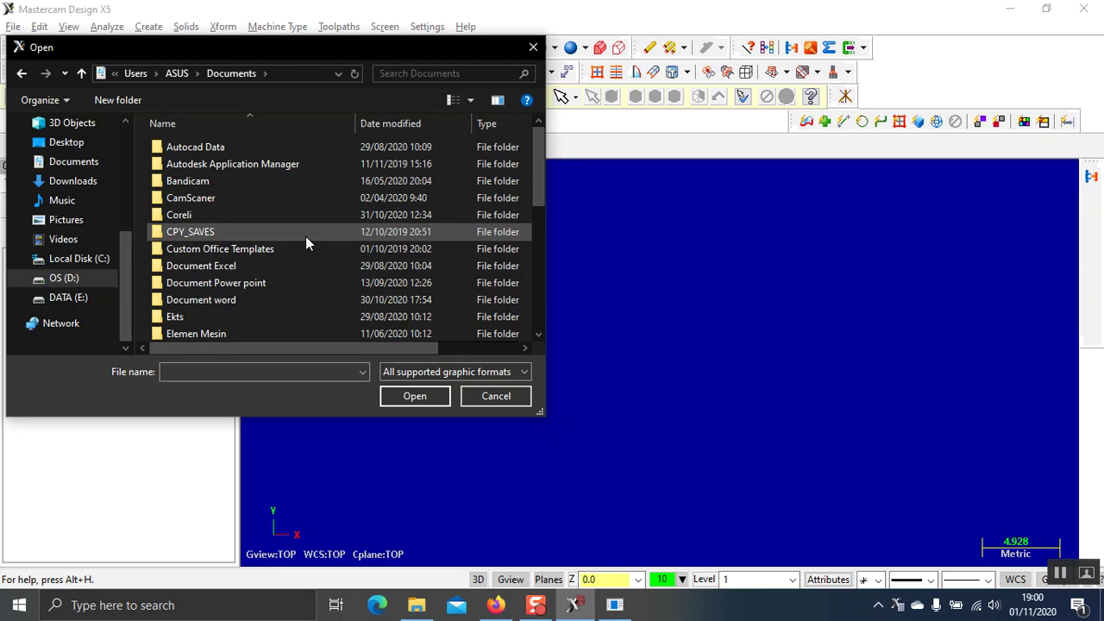
Open the mastercam folder inside Documents
scroll(305, 237, down, 2)
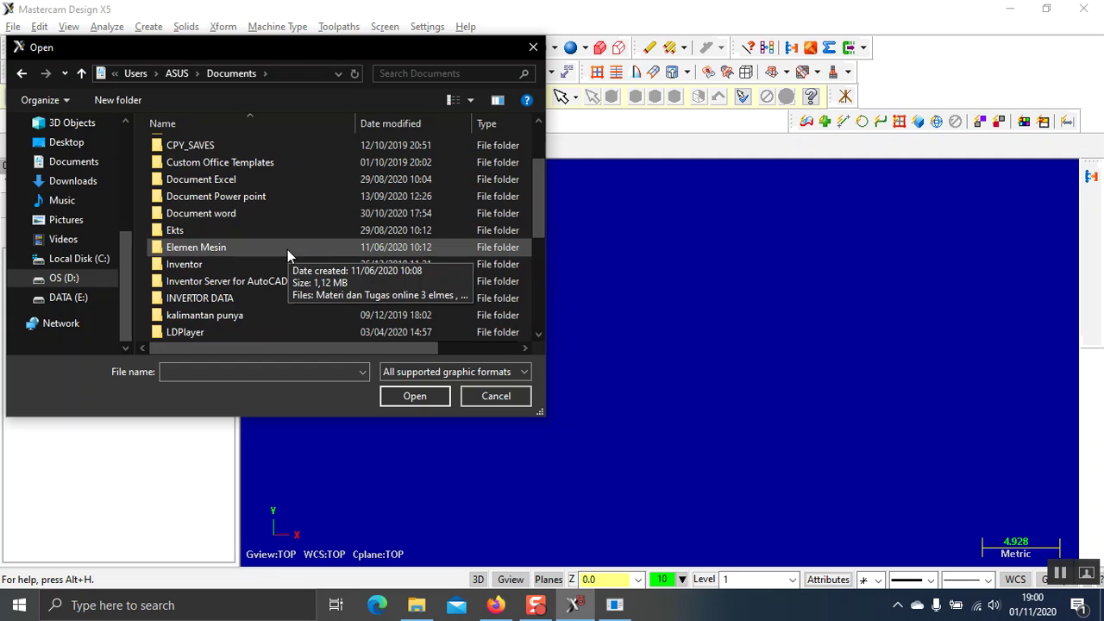
scroll(288, 250, down, 5)
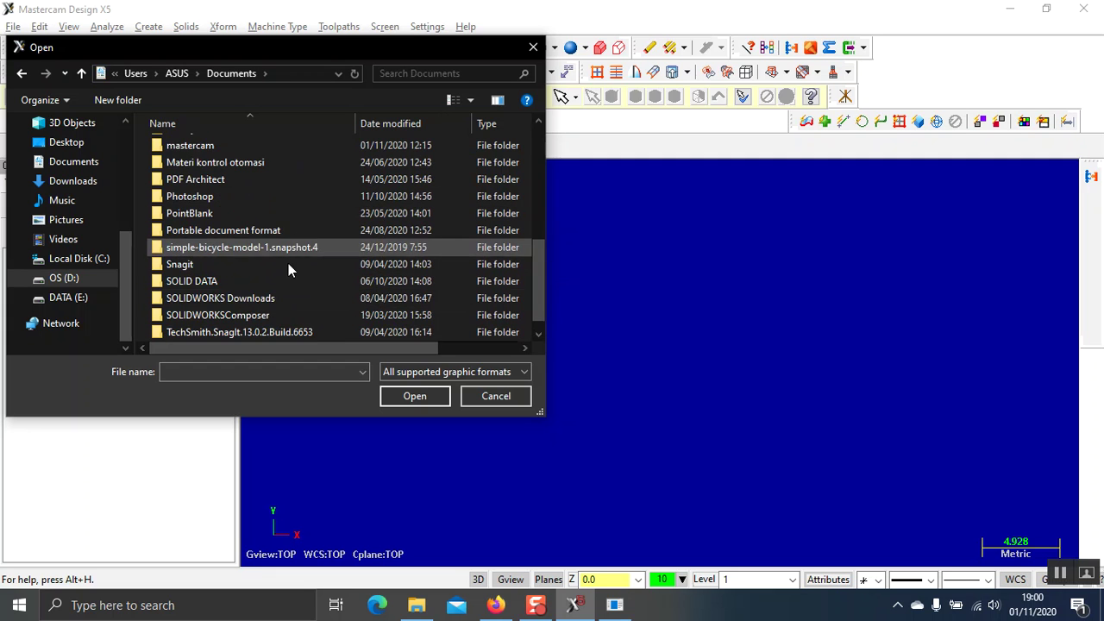
scroll(288, 269, down, 1)
scroll(273, 300, up, 2)
scroll(272, 300, down, 2)
scroll(274, 284, up, 2)
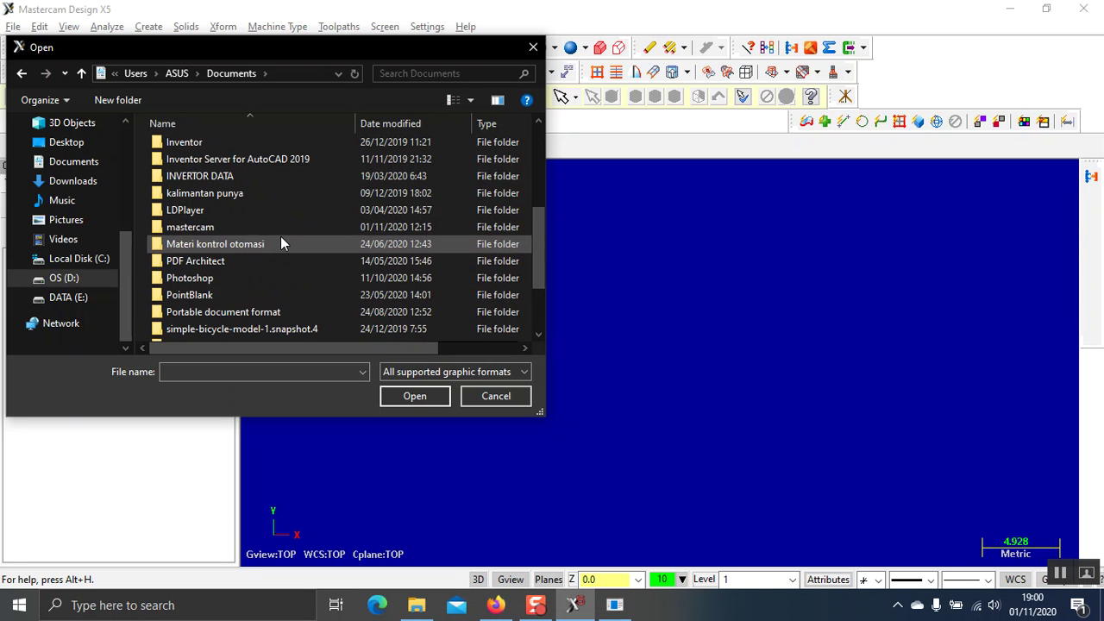
double_click(281, 229)
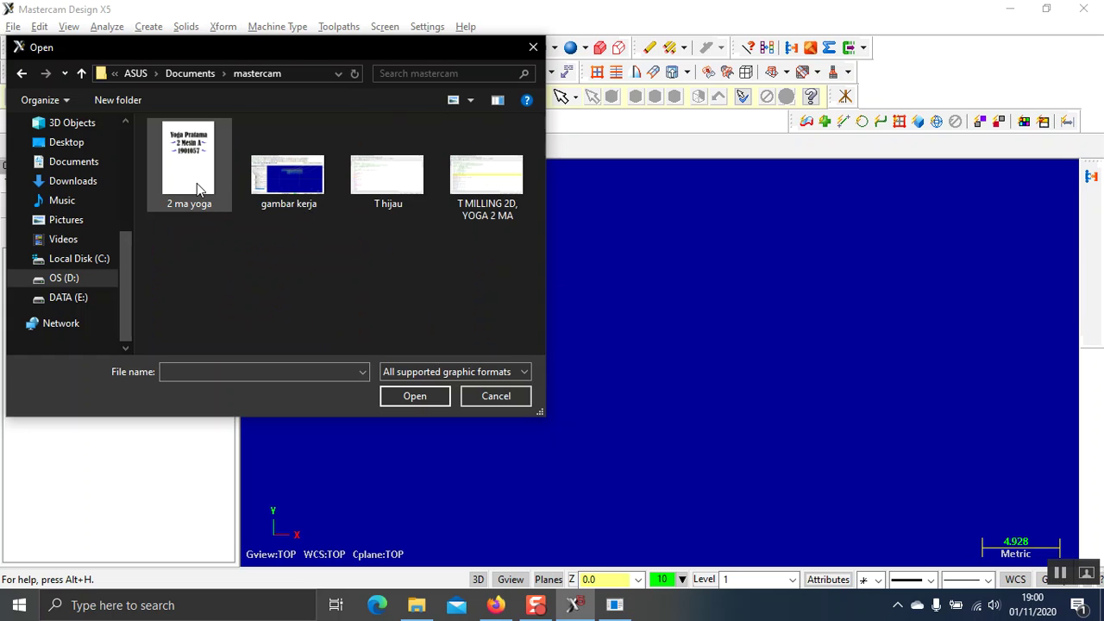
Load the 2 ma yoga image, convert it to black/white text outlines, and exit Rast2vec
click(405, 398)
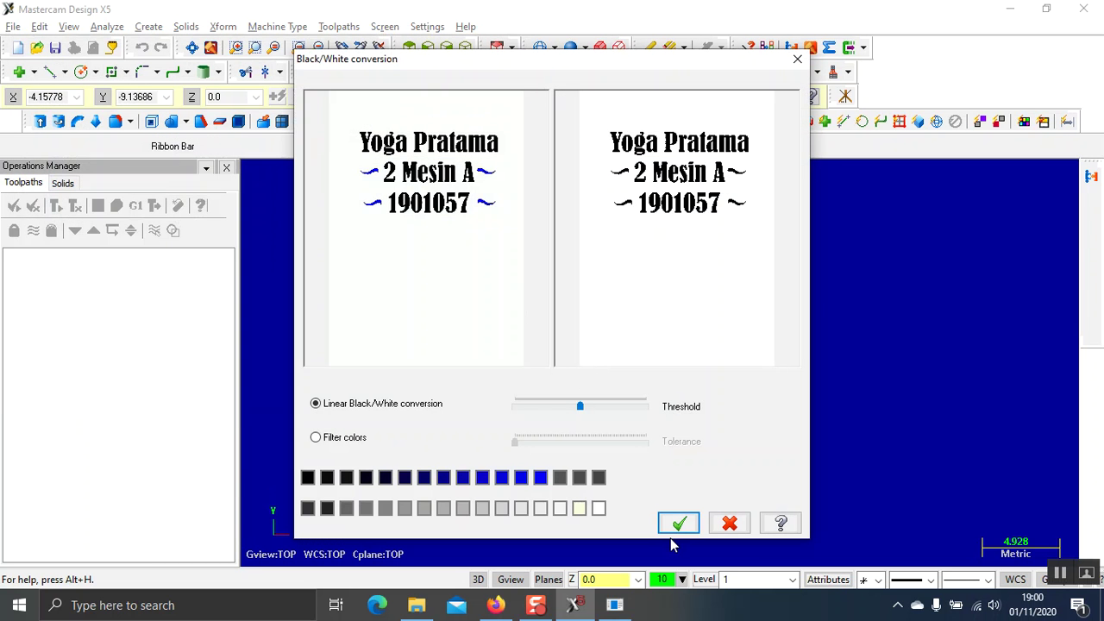
click(679, 524)
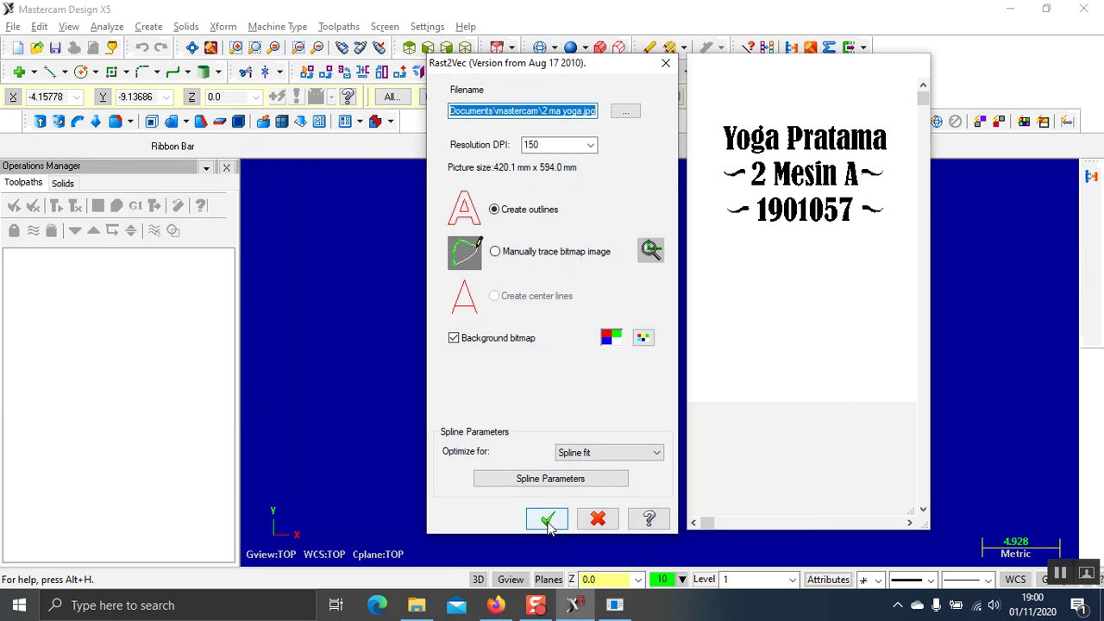
click(546, 518)
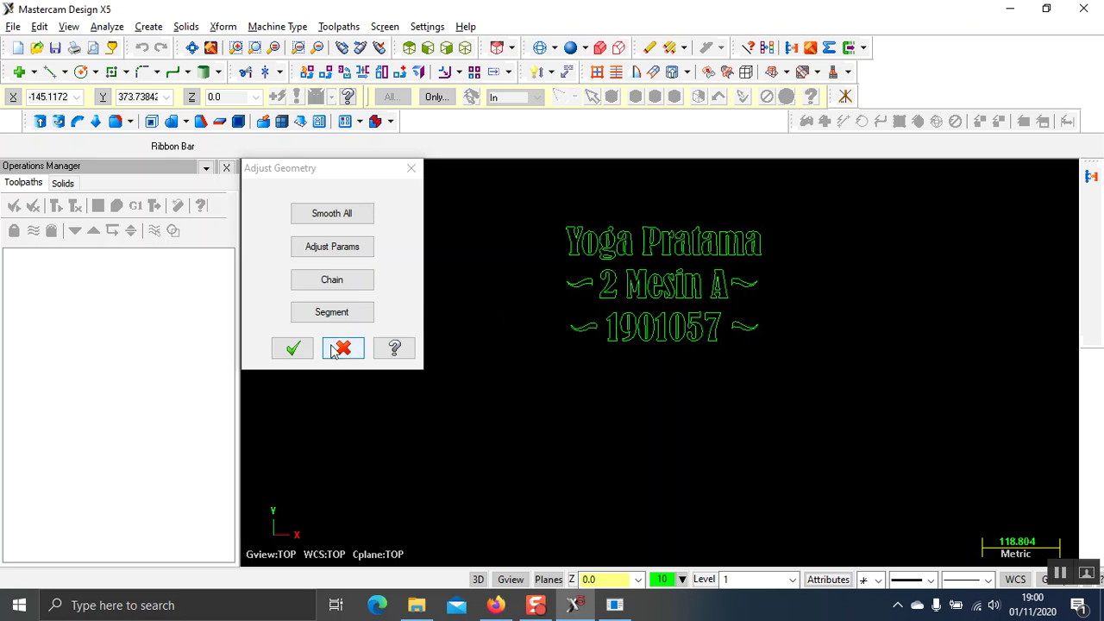
click(293, 346)
click(558, 337)
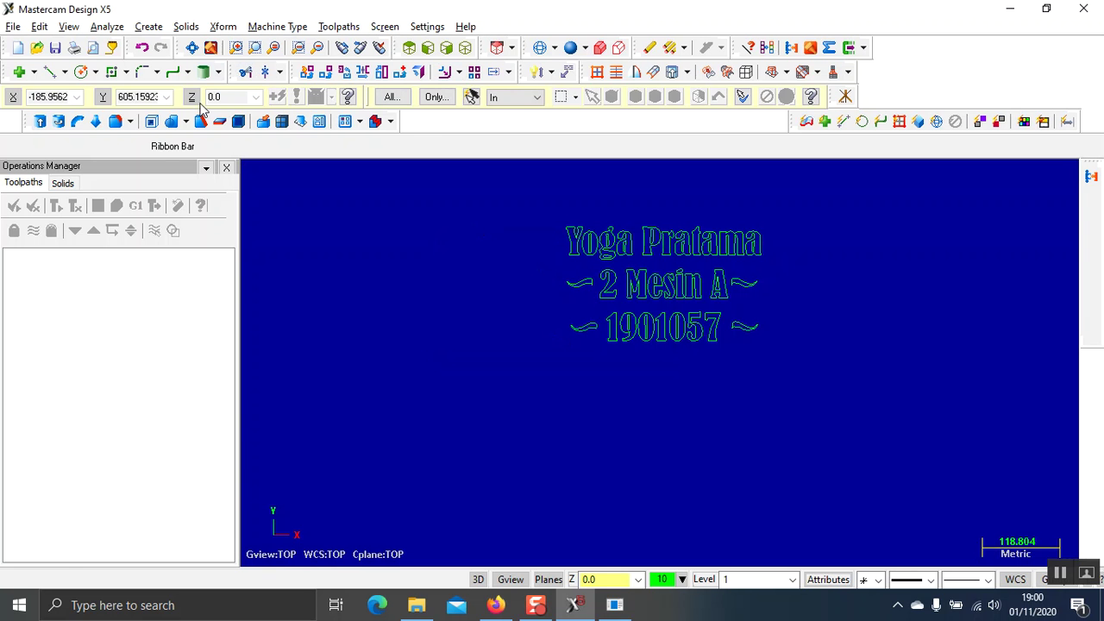
Draw a 414.577 × 271.022 rectangle around the three lines of traced lettering
click(113, 73)
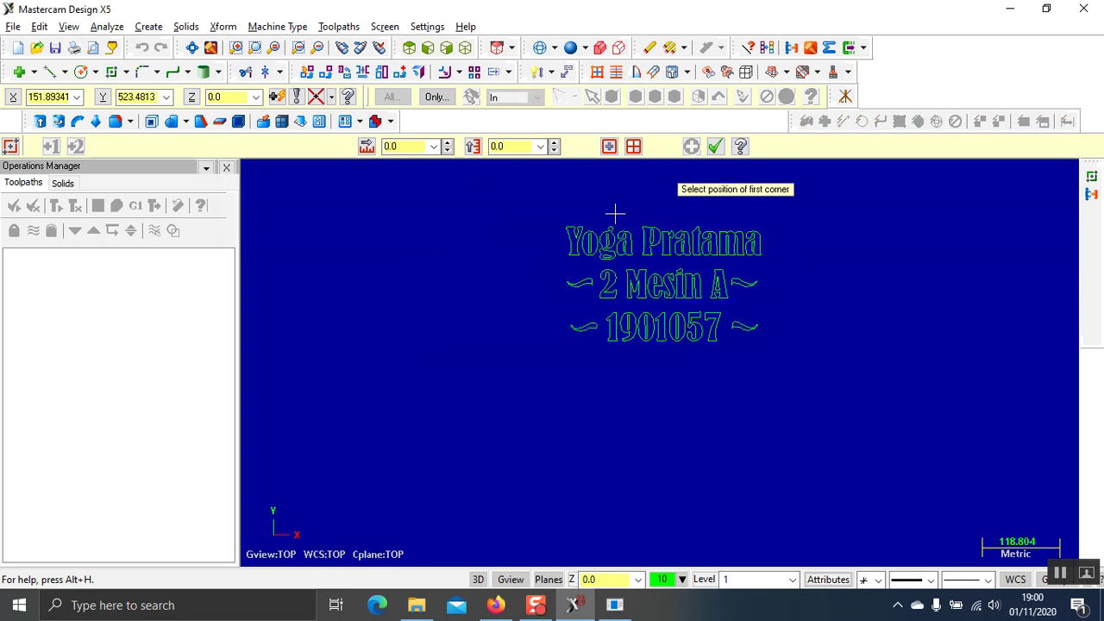
click(526, 210)
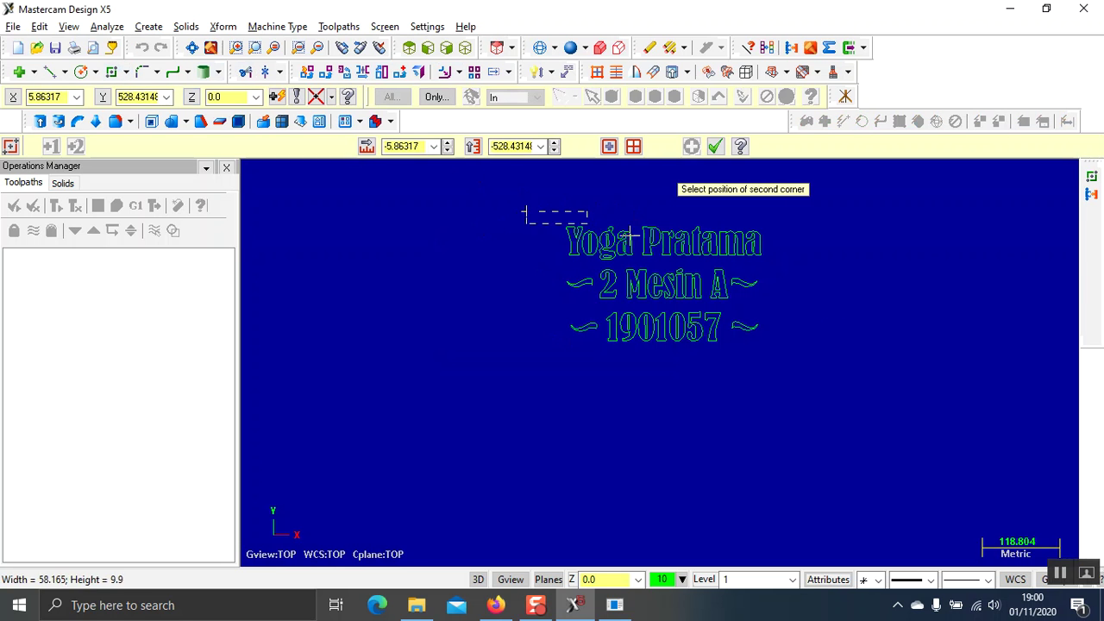
click(798, 388)
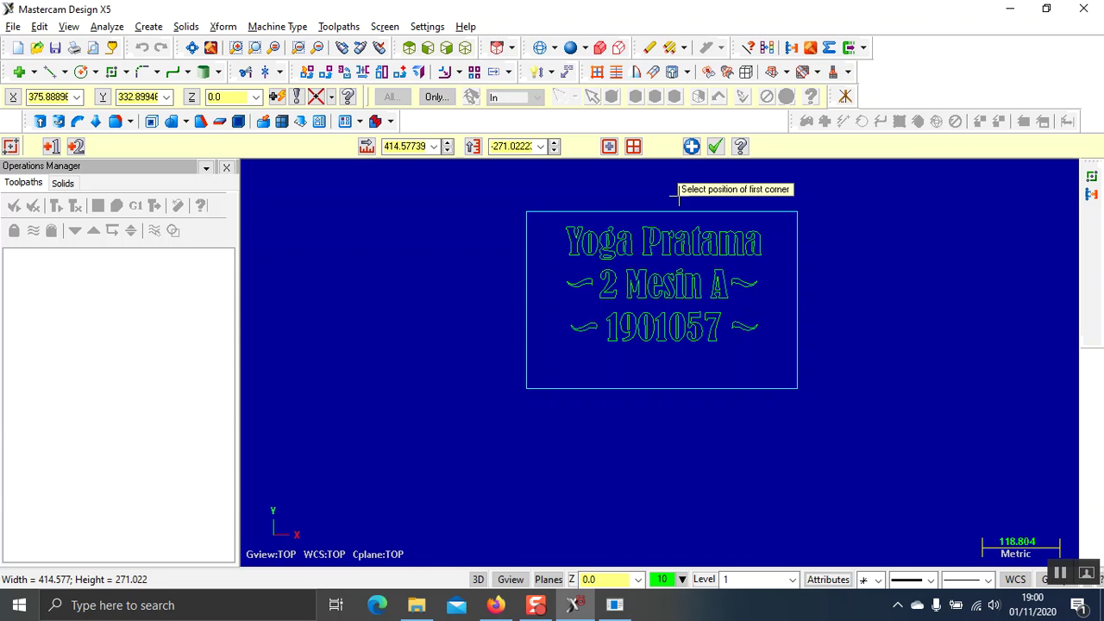
click(715, 146)
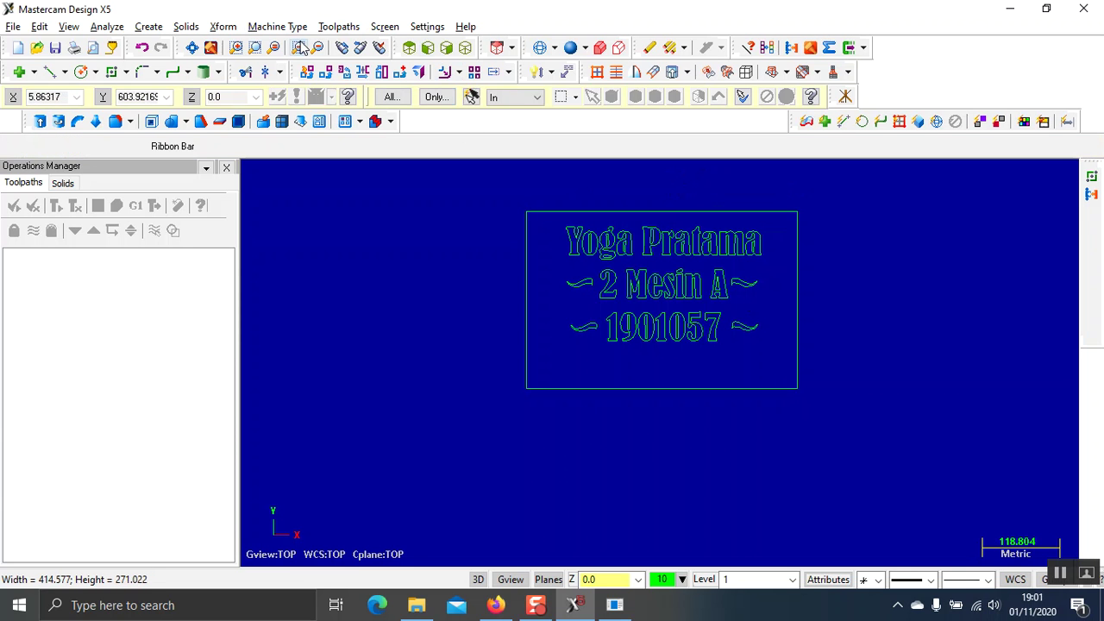
click(283, 26)
mouse_move(282, 44)
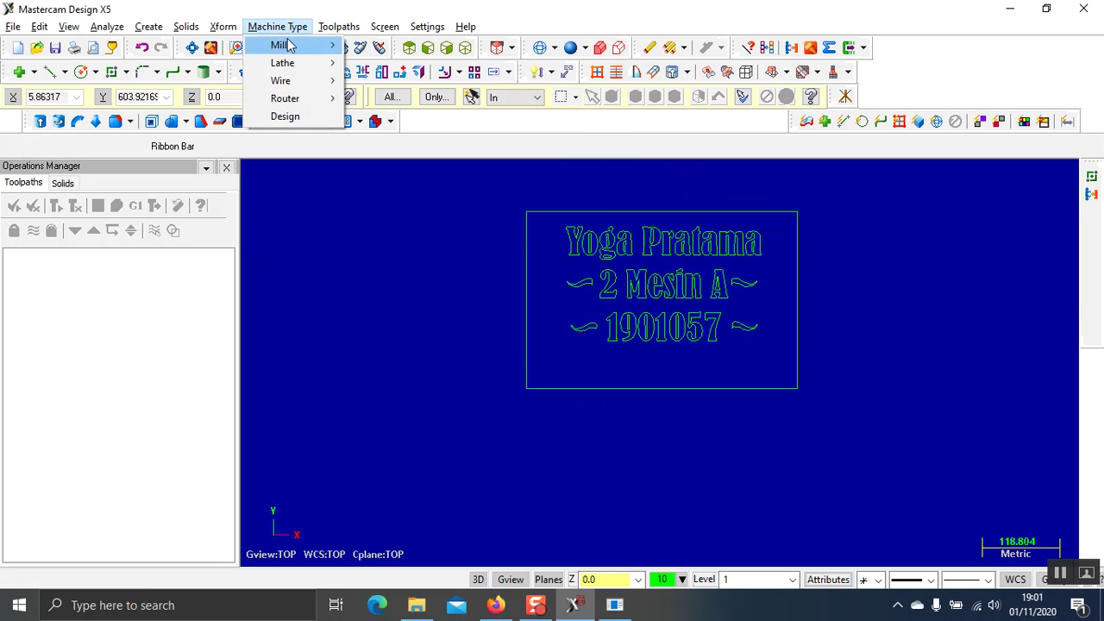
Select the Default mill as the machine type
click(380, 45)
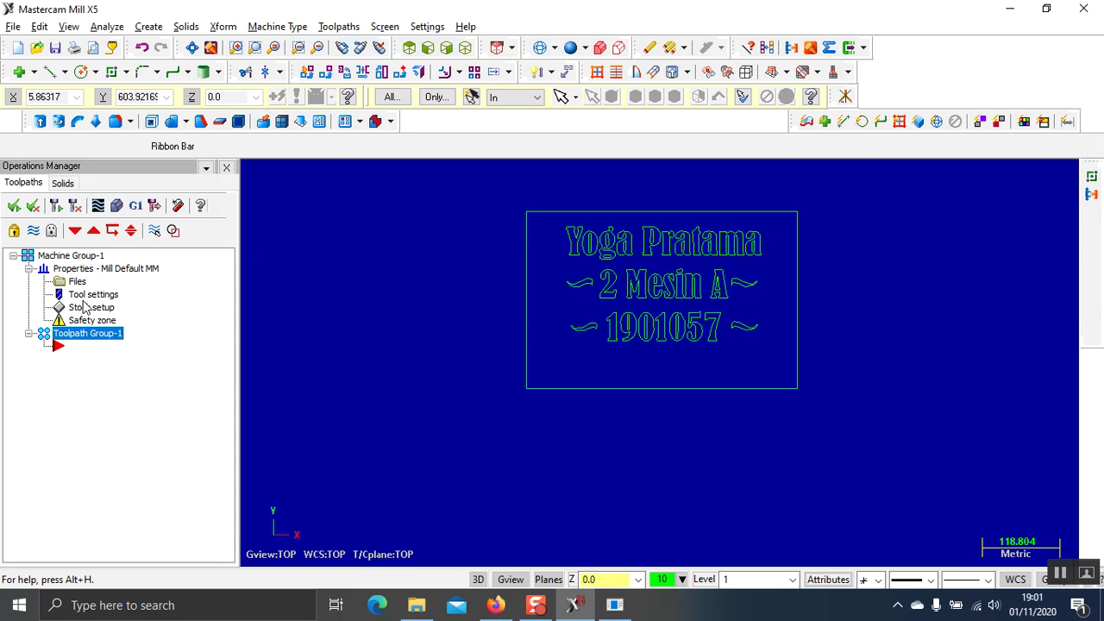
click(84, 297)
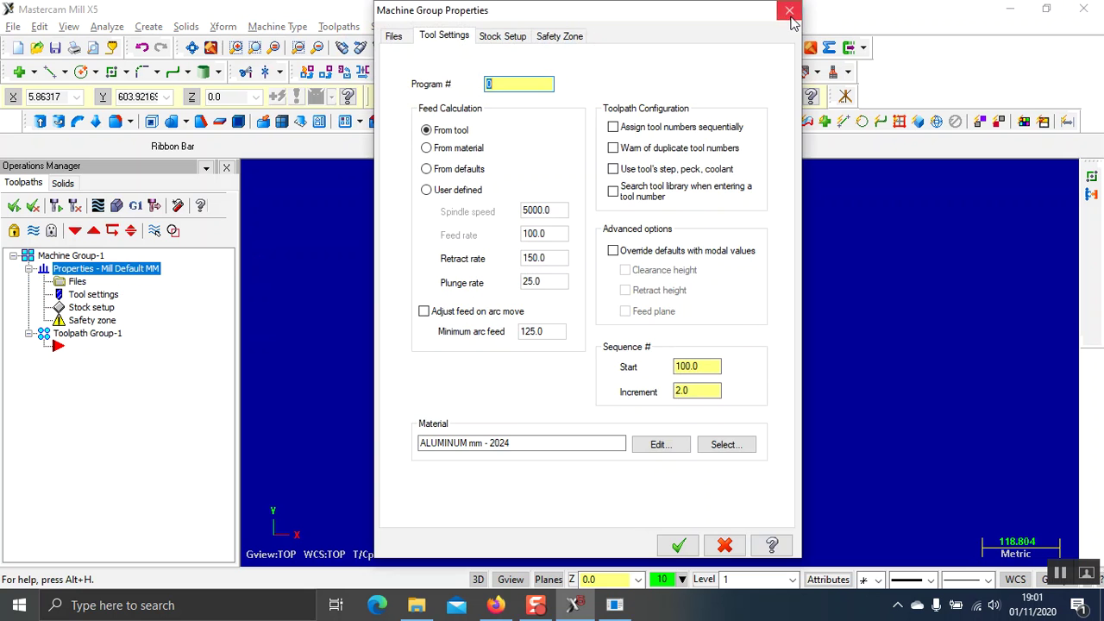
click(788, 10)
Size the stock from the bounding box with Z 100 and check it in Isometric view
click(109, 310)
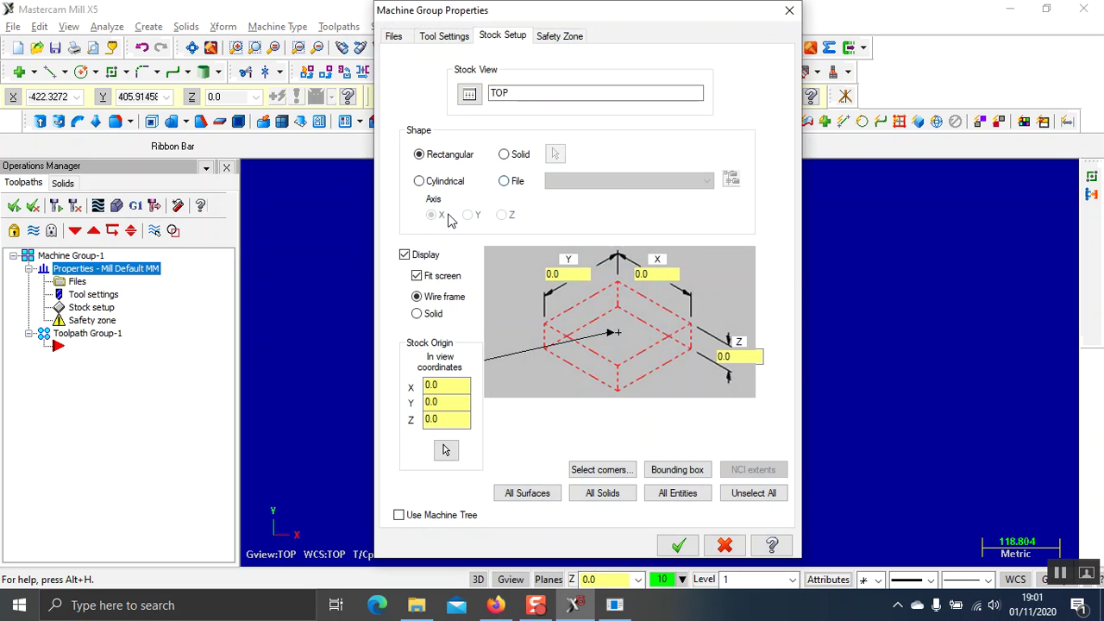
click(676, 470)
click(353, 544)
click(729, 356)
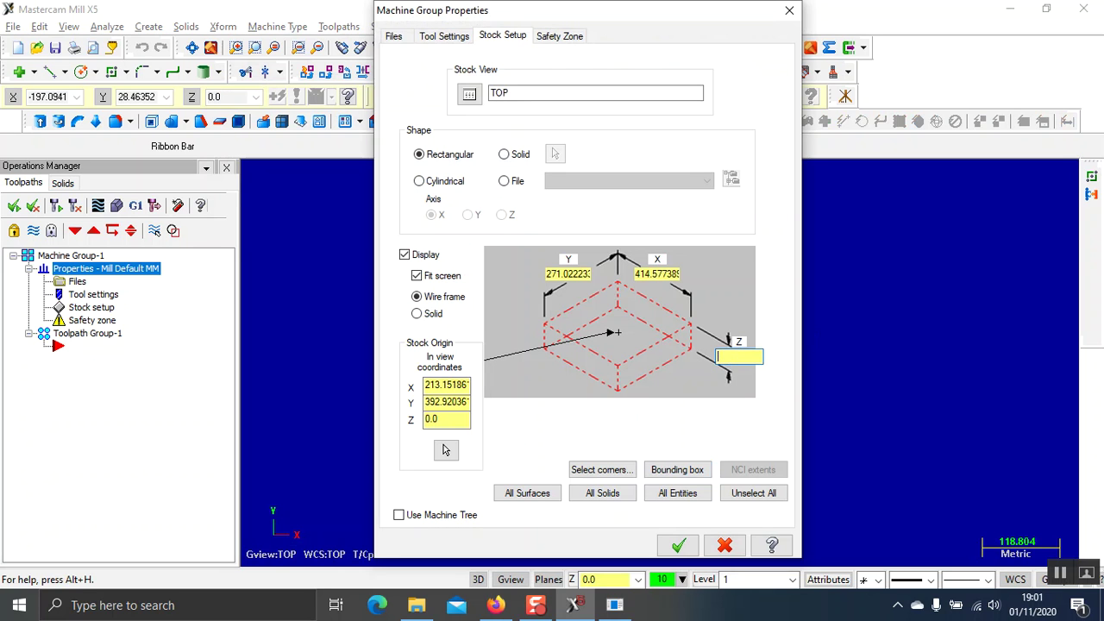
click(678, 545)
click(468, 49)
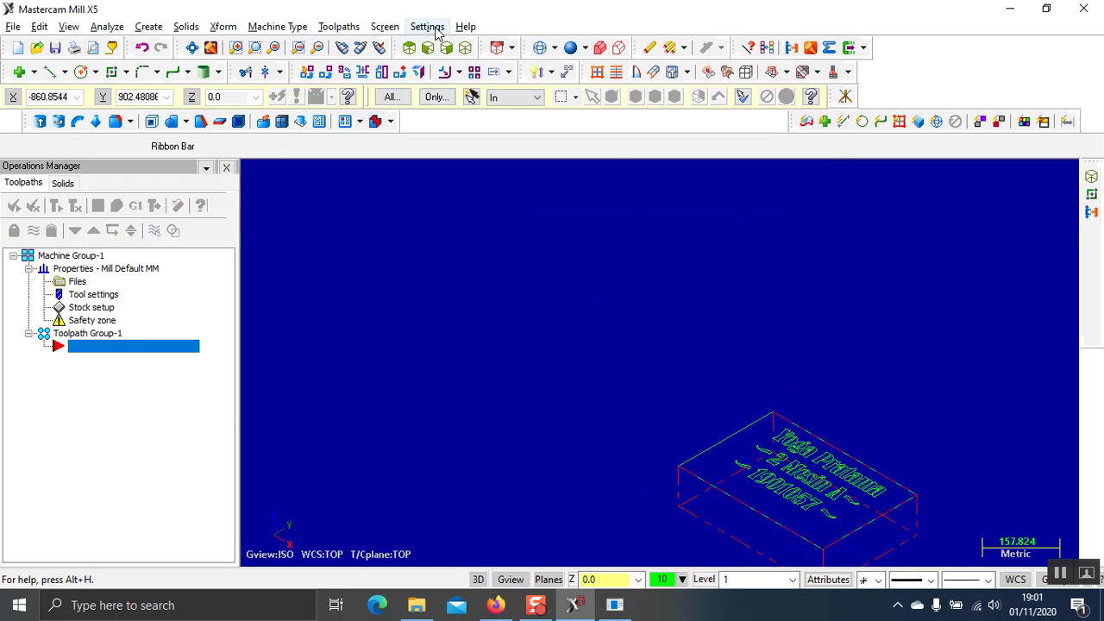
click(411, 47)
scroll(729, 323, up, 1)
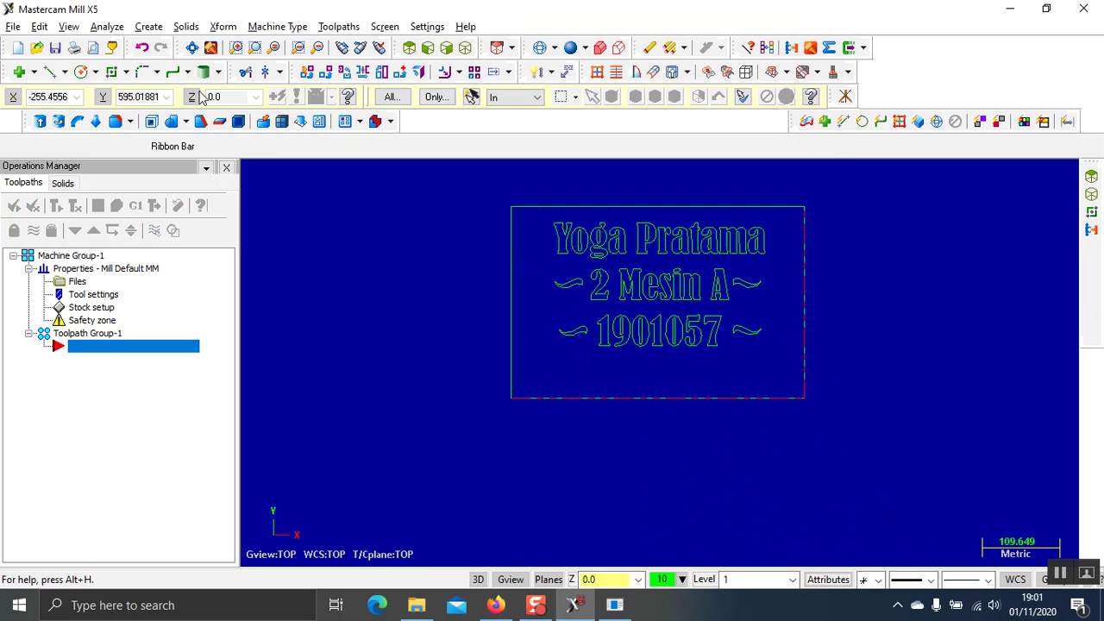
click(222, 27)
mouse_move(277, 27)
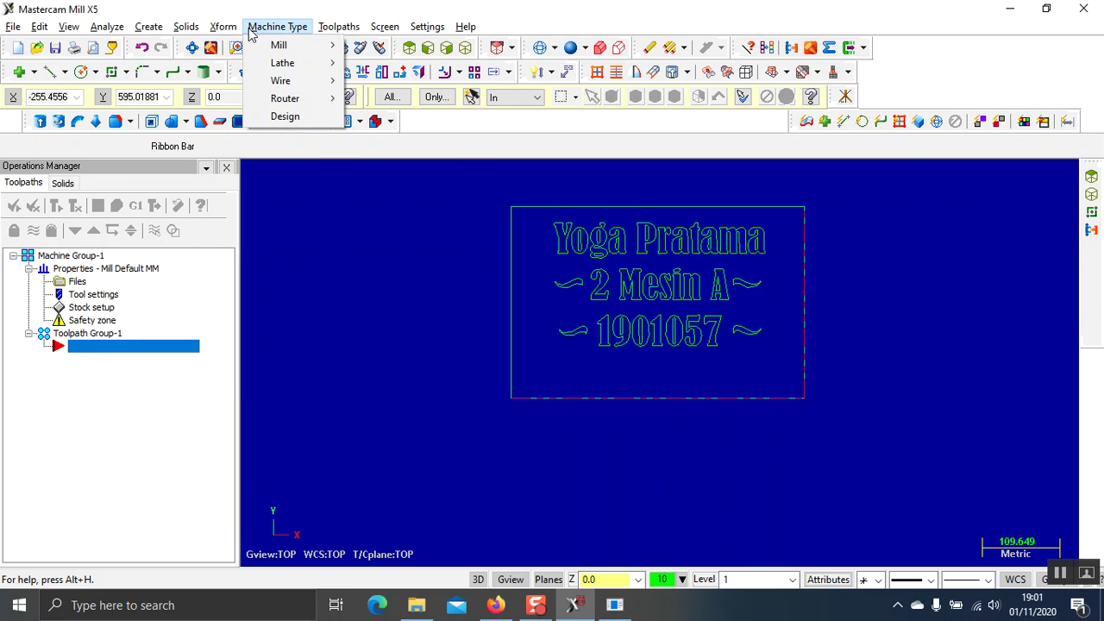
Start an Engraving toolpath, accepting the default NC file name
click(377, 195)
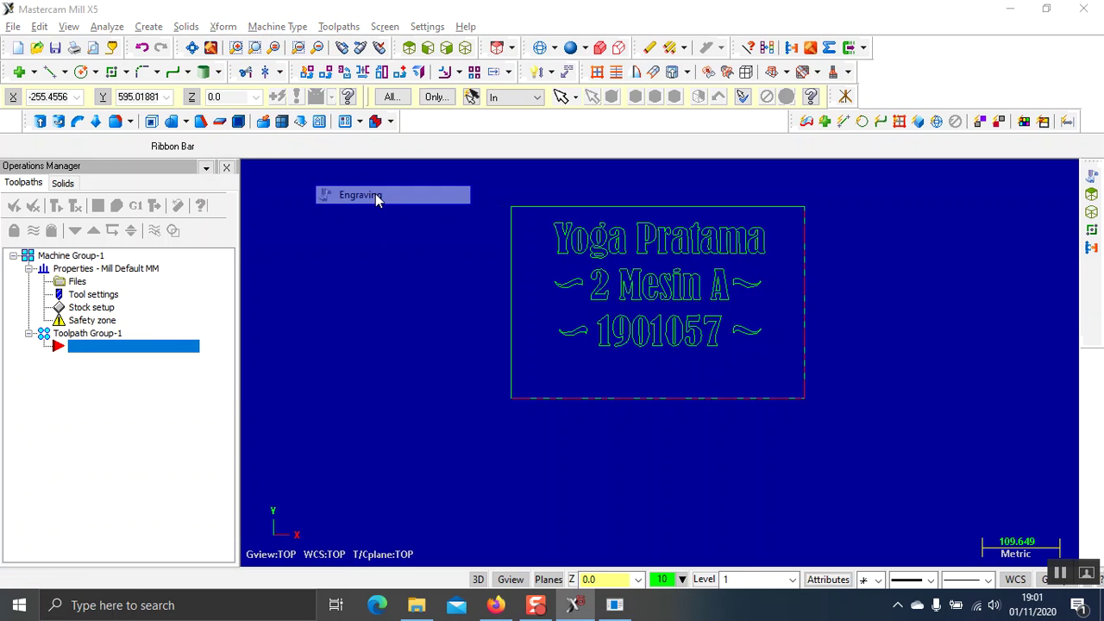
click(92, 227)
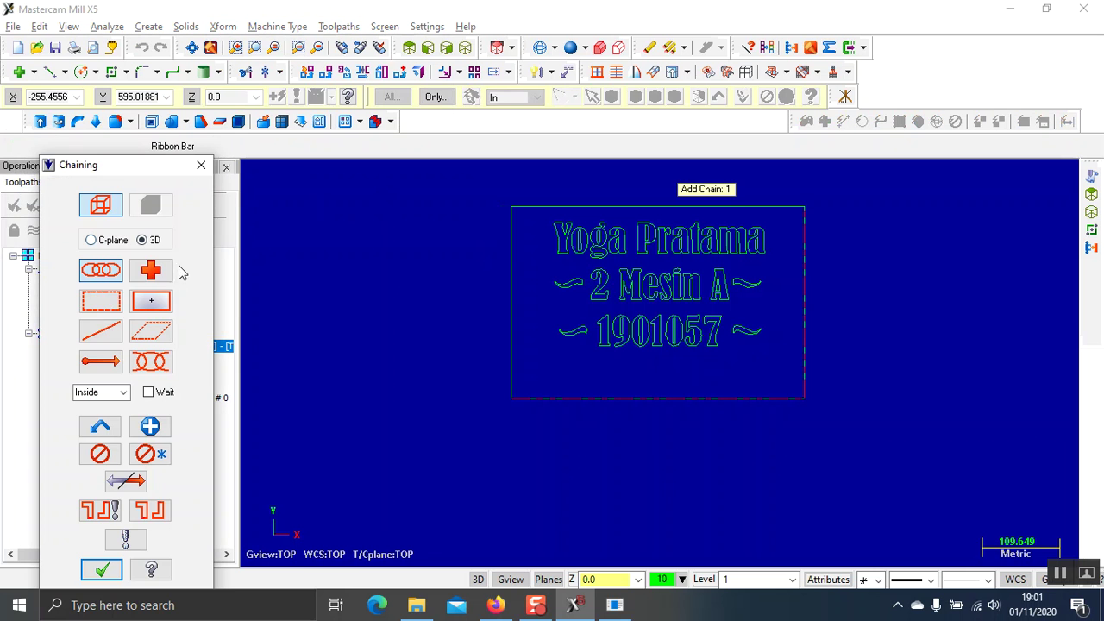
scroll(707, 349, up, 1)
scroll(689, 340, up, 2)
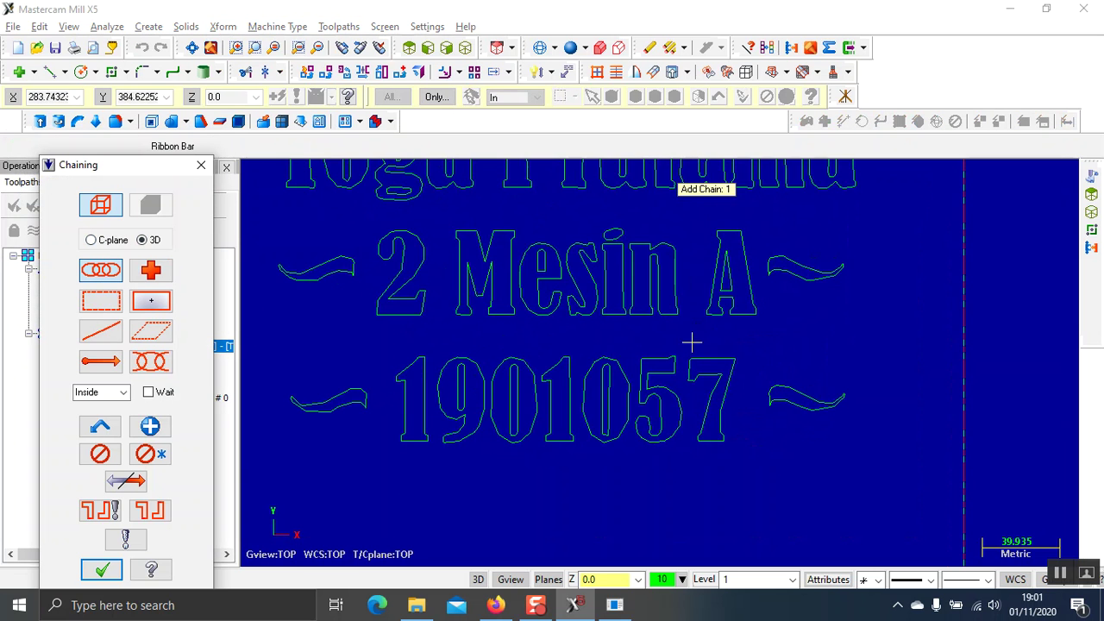
scroll(371, 192, down, 1)
scroll(375, 192, down, 1)
scroll(366, 185, down, 2)
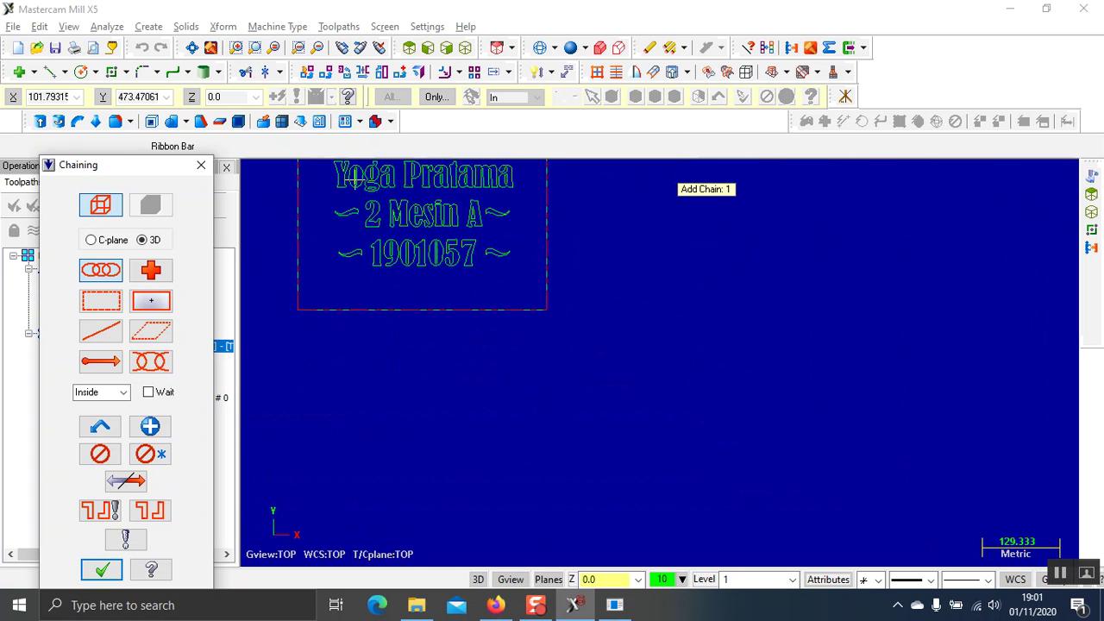
scroll(349, 170, up, 1)
scroll(348, 167, up, 2)
click(363, 190)
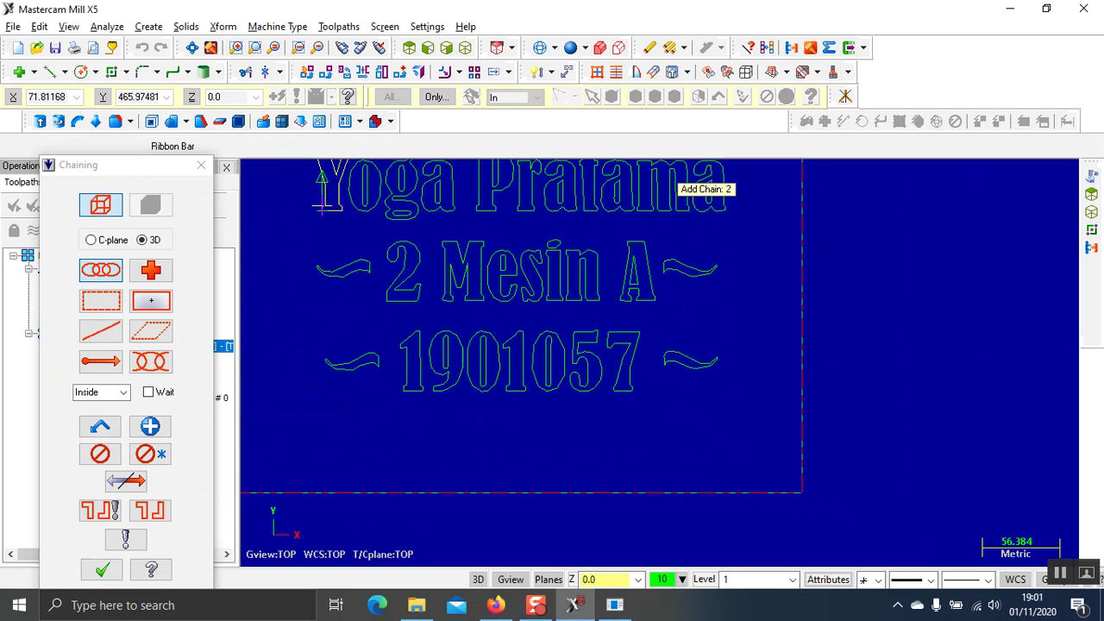
click(356, 207)
click(414, 194)
click(401, 211)
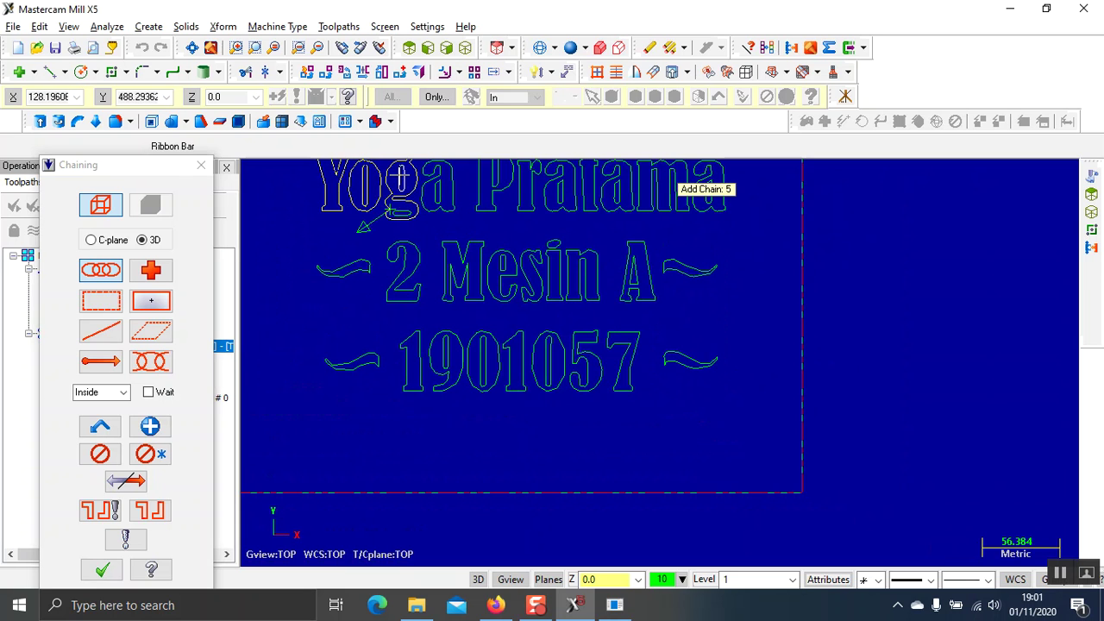
click(438, 206)
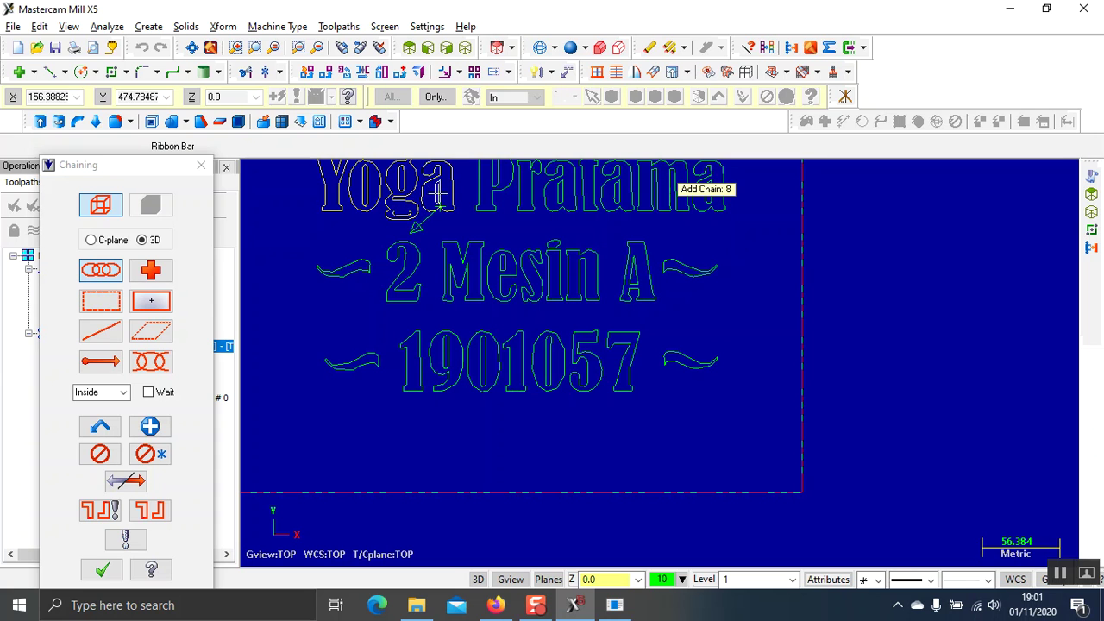
click(480, 195)
click(500, 177)
click(546, 196)
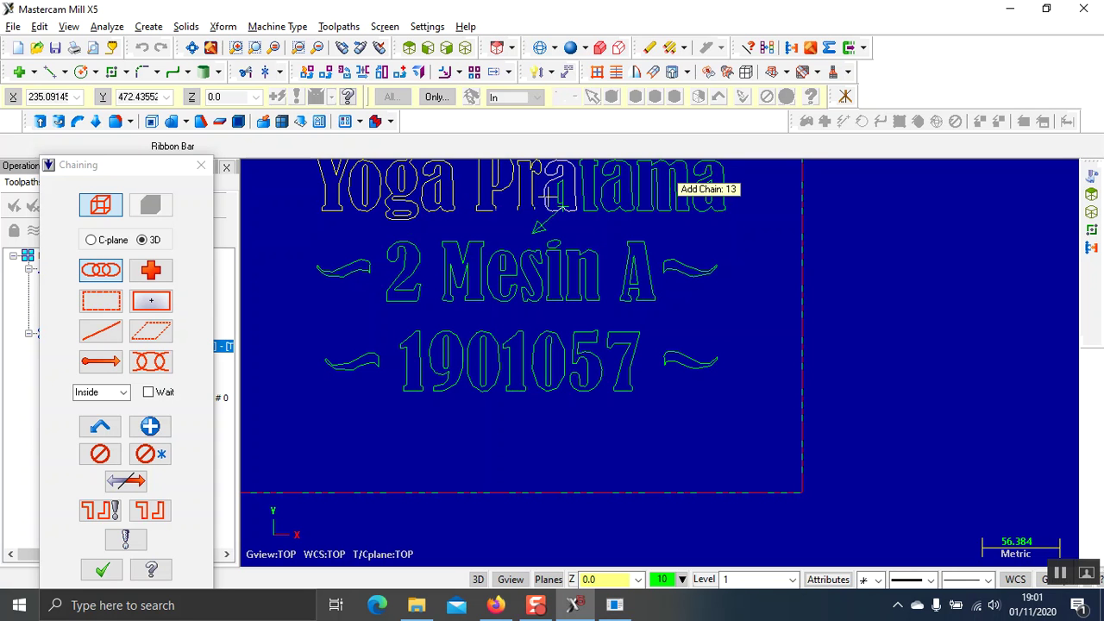
click(604, 198)
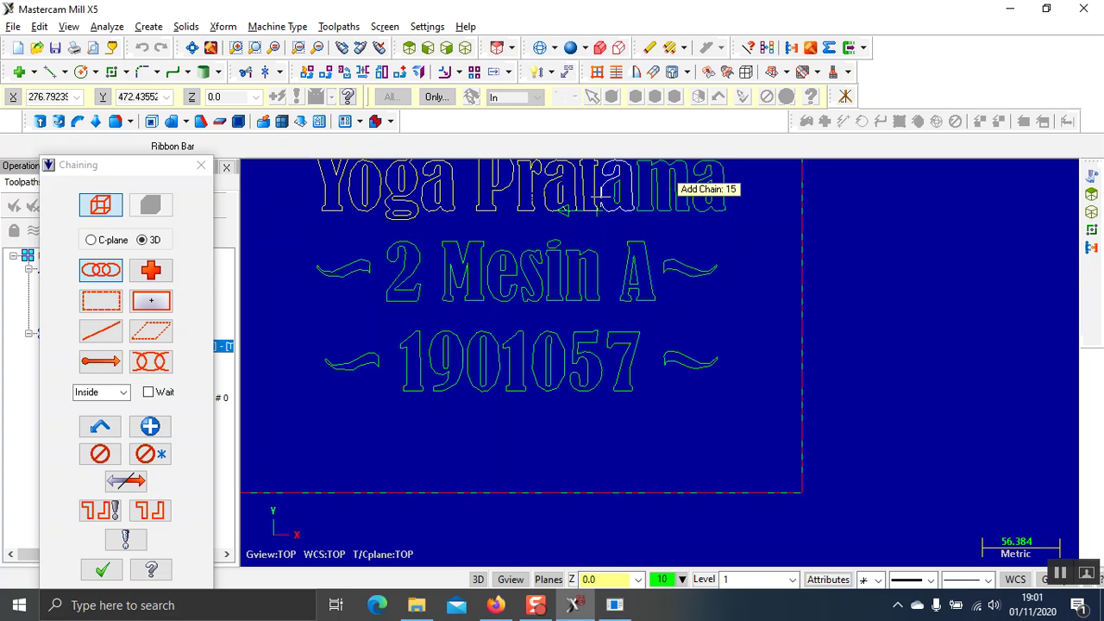
click(615, 197)
click(637, 186)
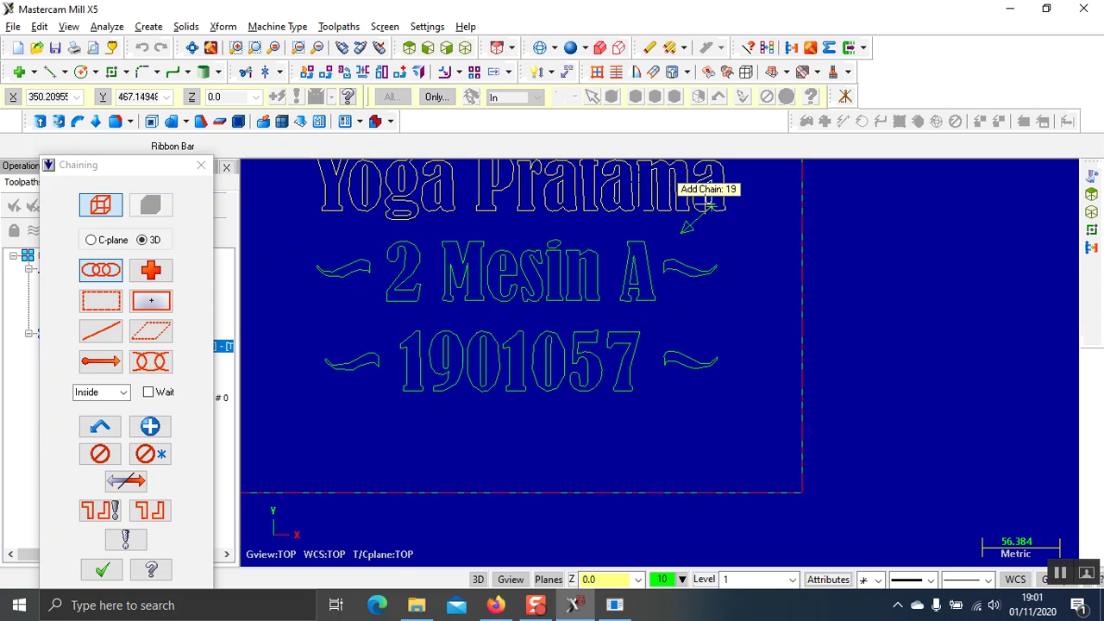
Chain the outlines of 'Mesin A', the 2, and the swash left of it
click(634, 278)
click(584, 273)
click(556, 259)
click(548, 247)
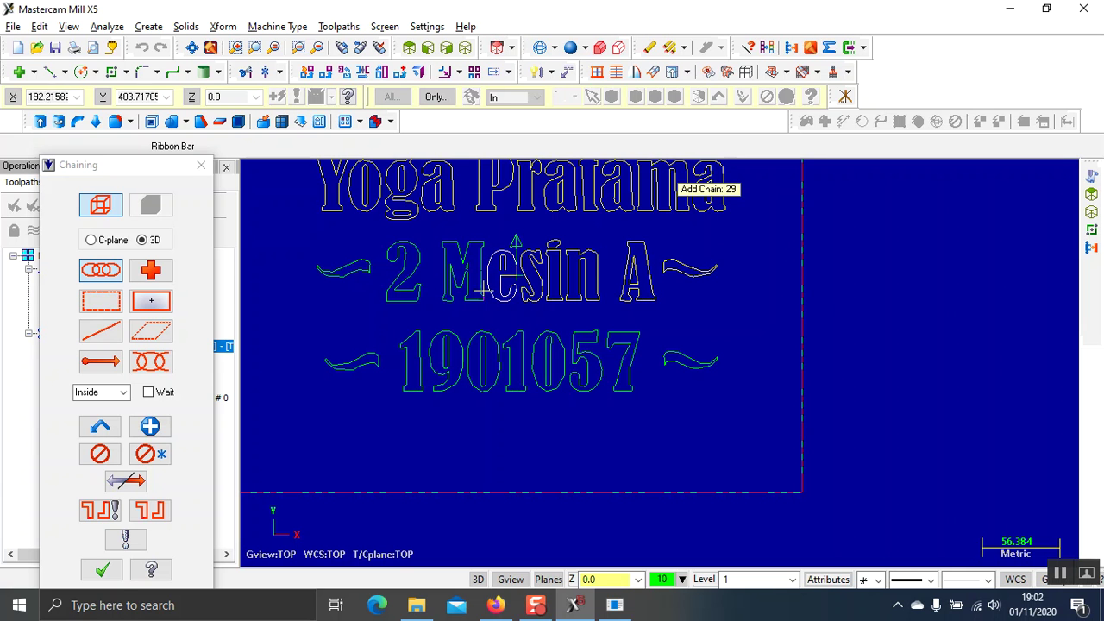
click(483, 268)
click(370, 263)
Chain the digits of 1901057 plus the lower-left swash and right-hand tilde
click(340, 360)
click(404, 354)
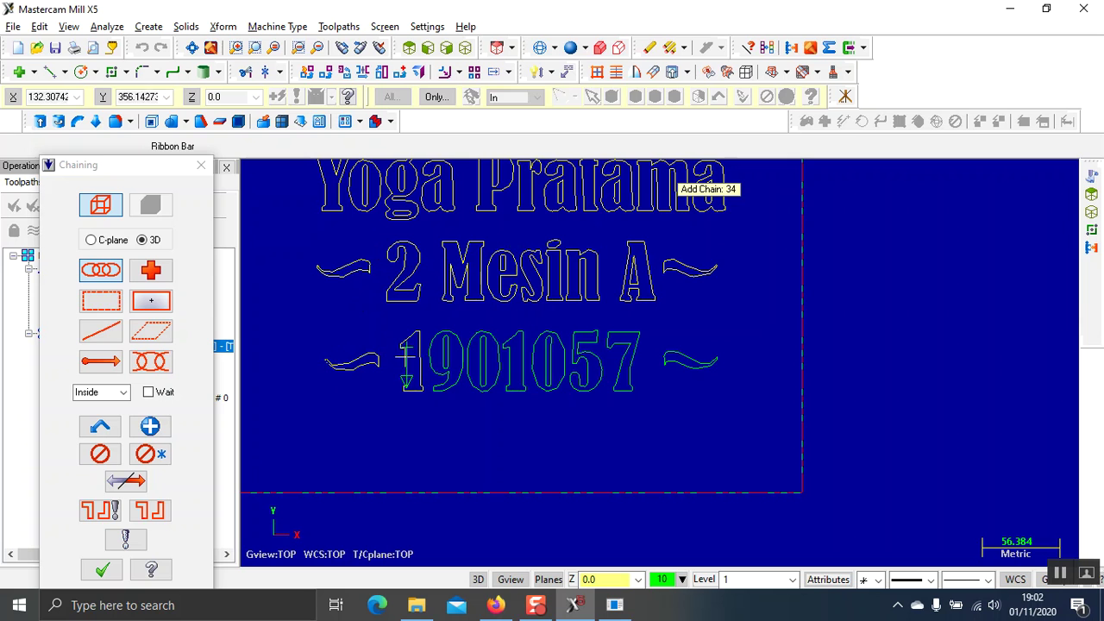
click(440, 362)
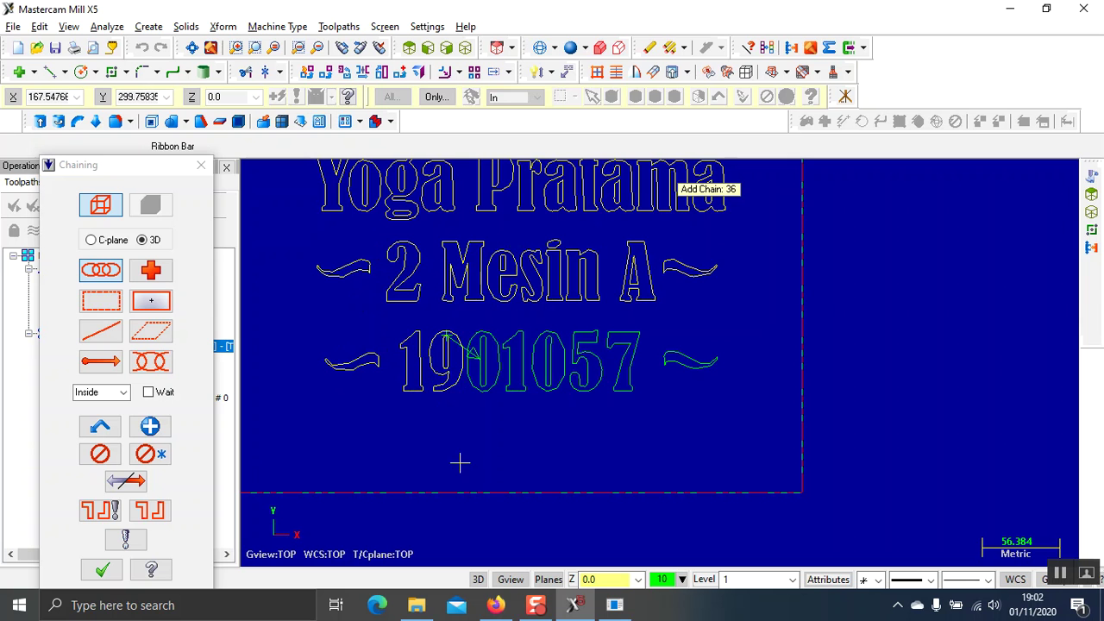
click(549, 597)
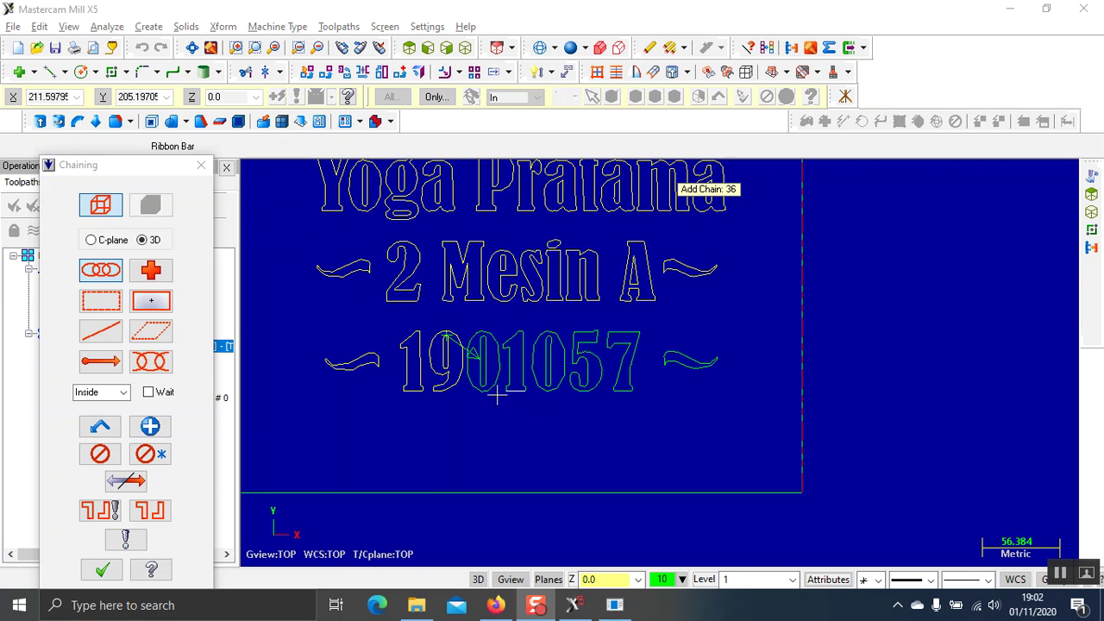
click(482, 371)
click(514, 360)
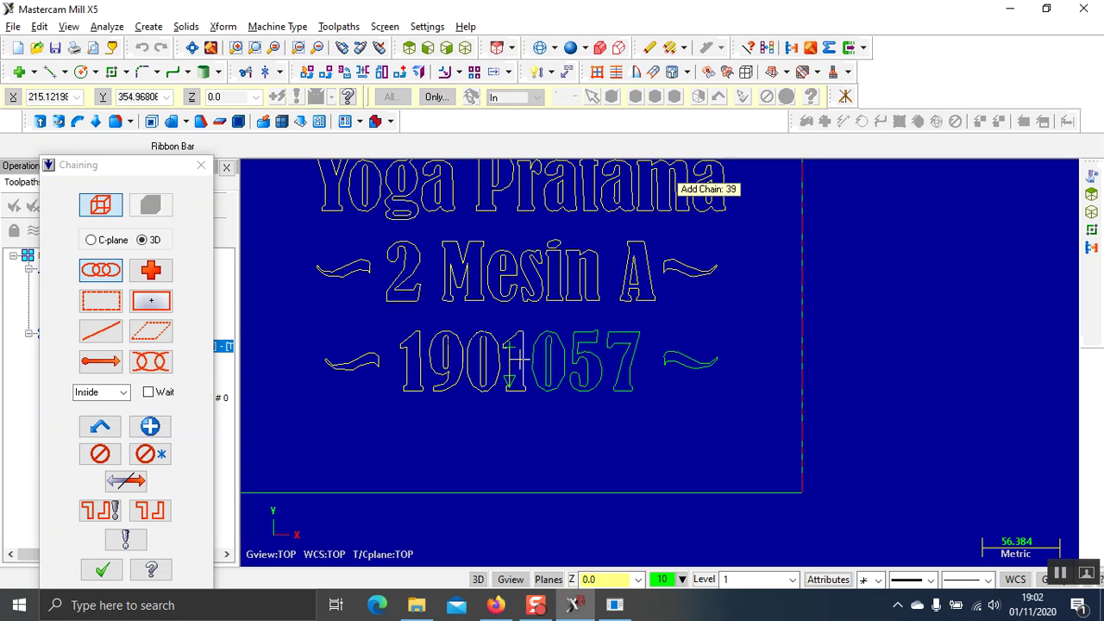
click(534, 368)
click(591, 369)
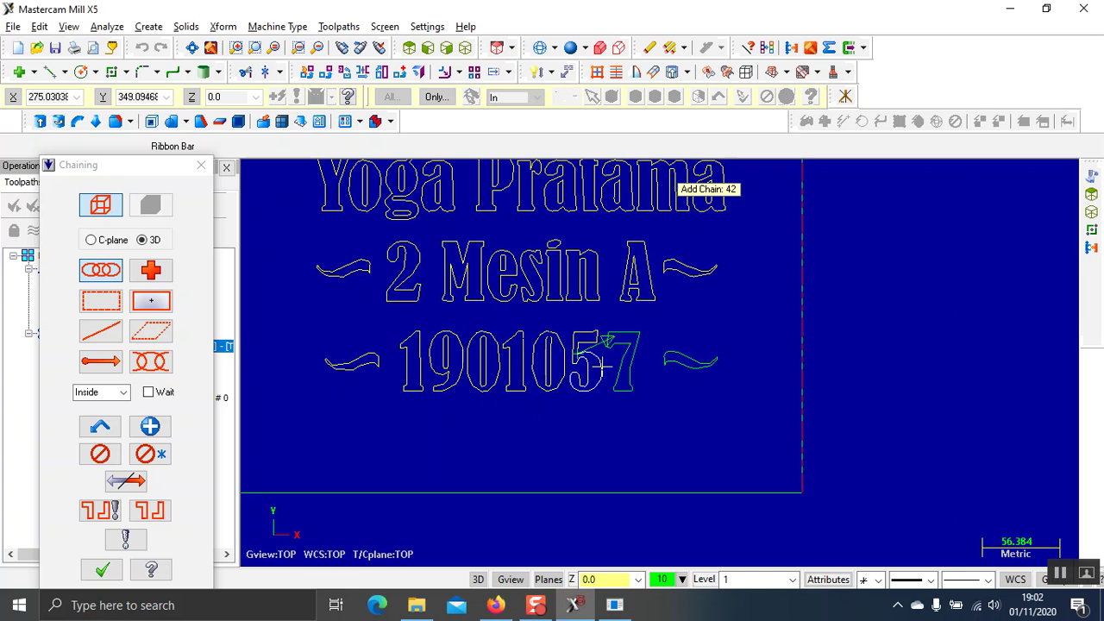
click(629, 333)
click(677, 360)
click(677, 360)
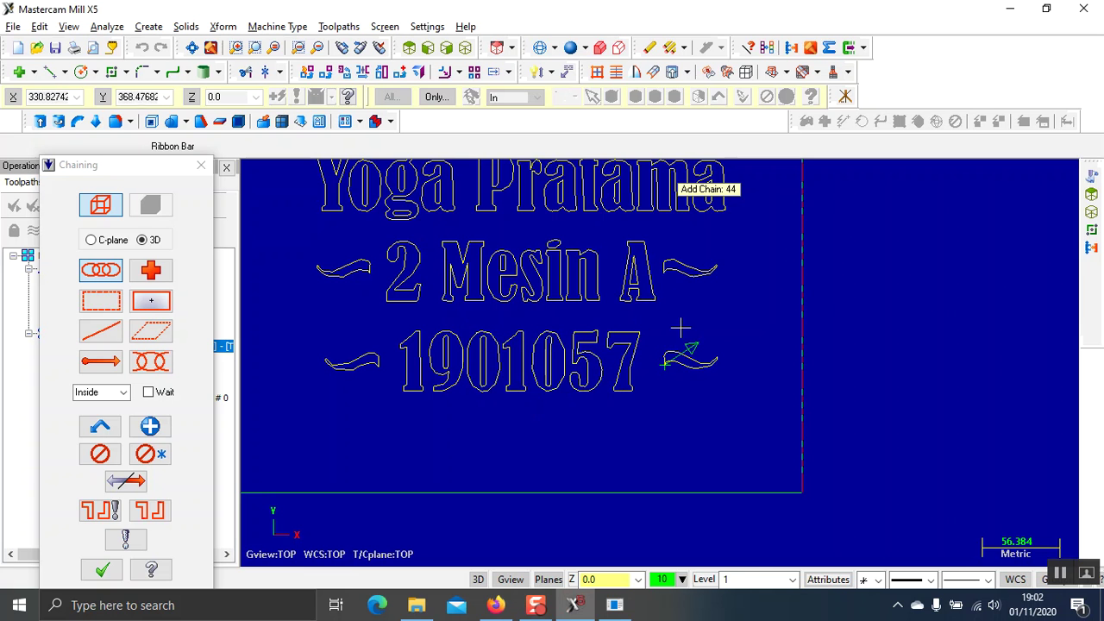
scroll(664, 293, down, 2)
scroll(651, 227, up, 1)
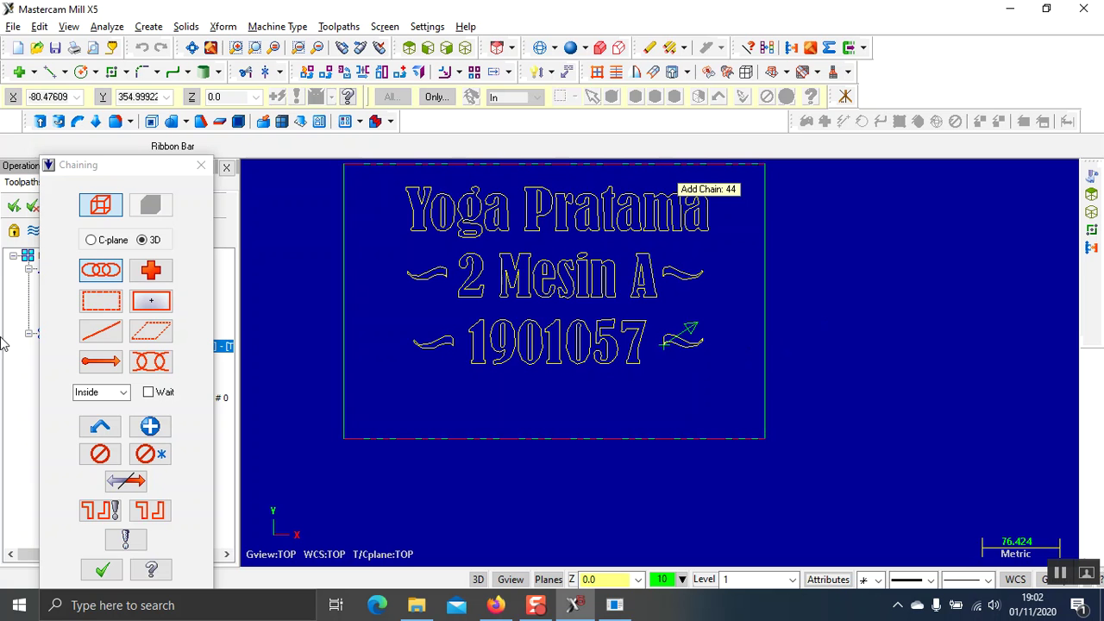
Finish chaining and assign library tool #20, the 1.0 mm DRILL, to the engraving
click(102, 569)
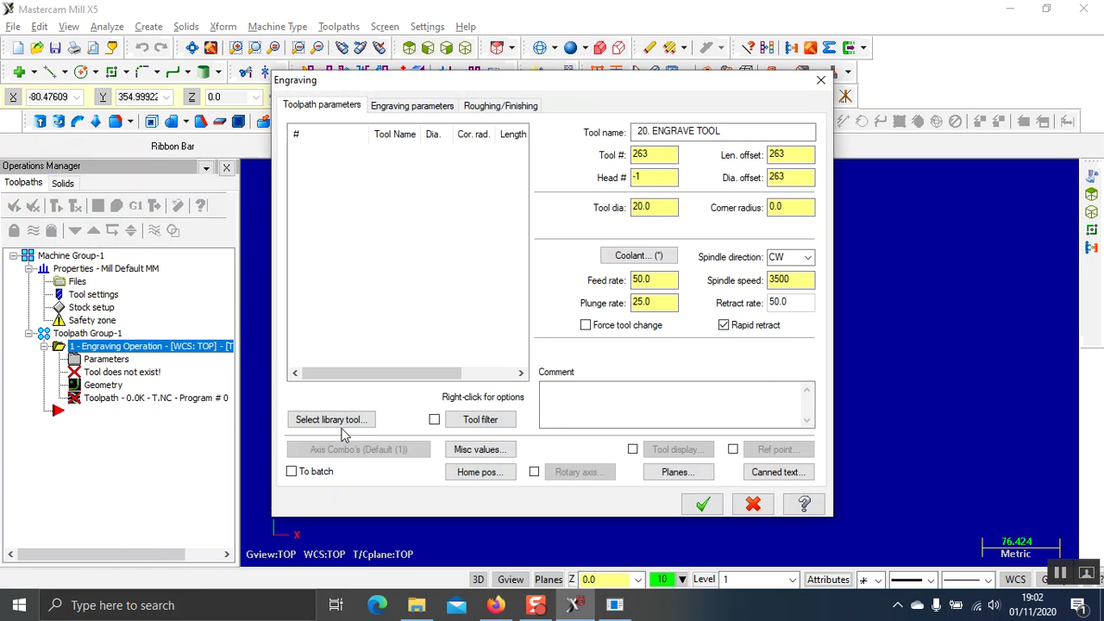
click(343, 421)
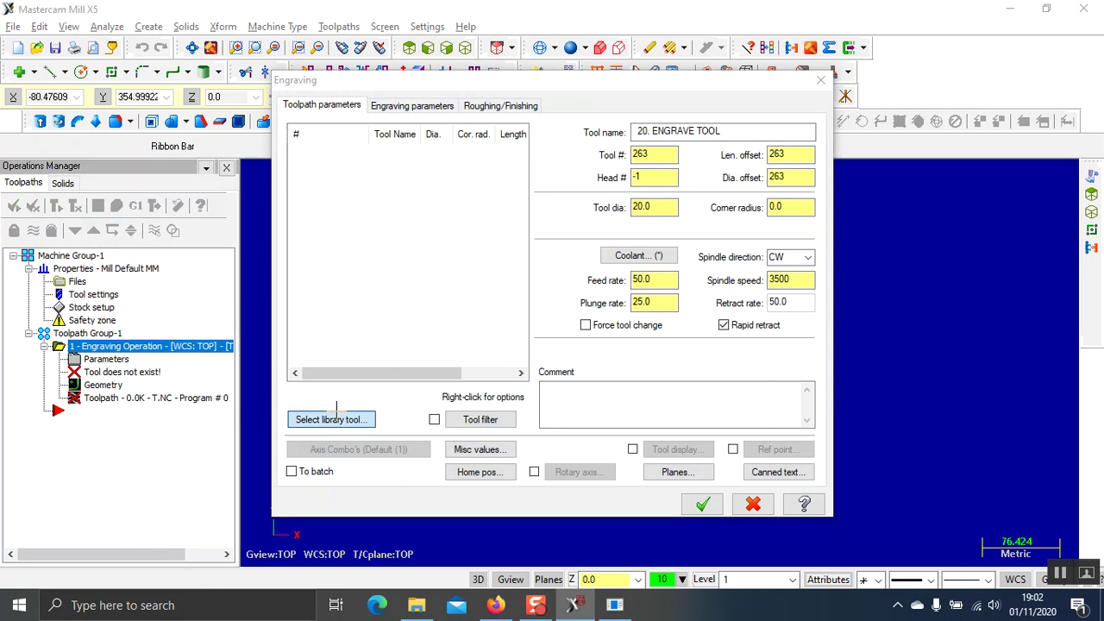
scroll(407, 235, down, 4)
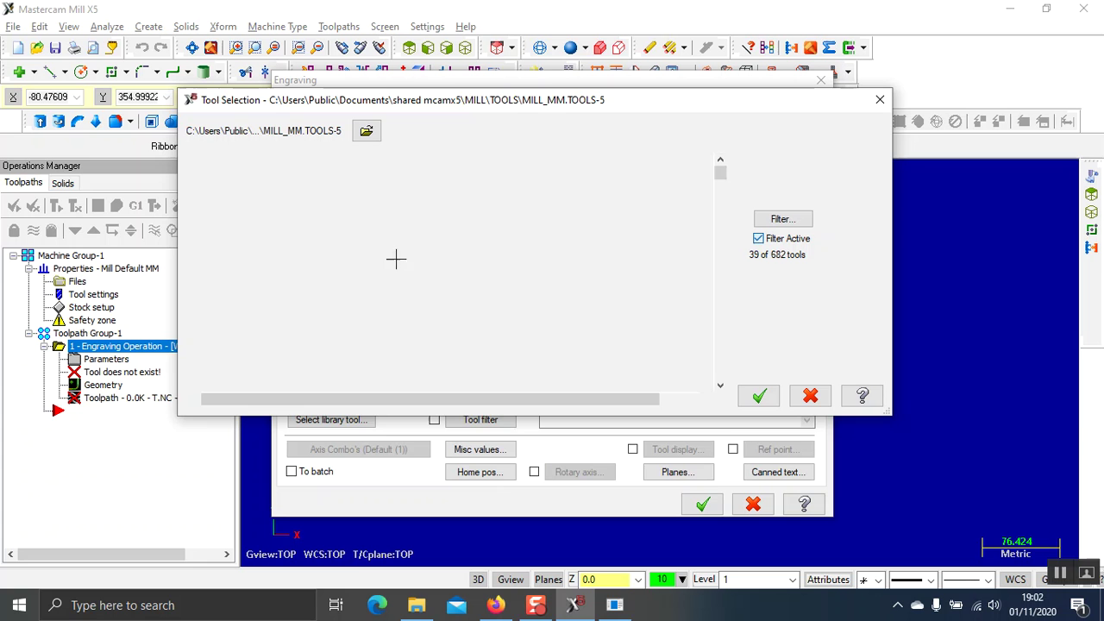
scroll(408, 296, down, 5)
scroll(411, 293, up, 4)
scroll(411, 292, down, 3)
scroll(418, 294, down, 5)
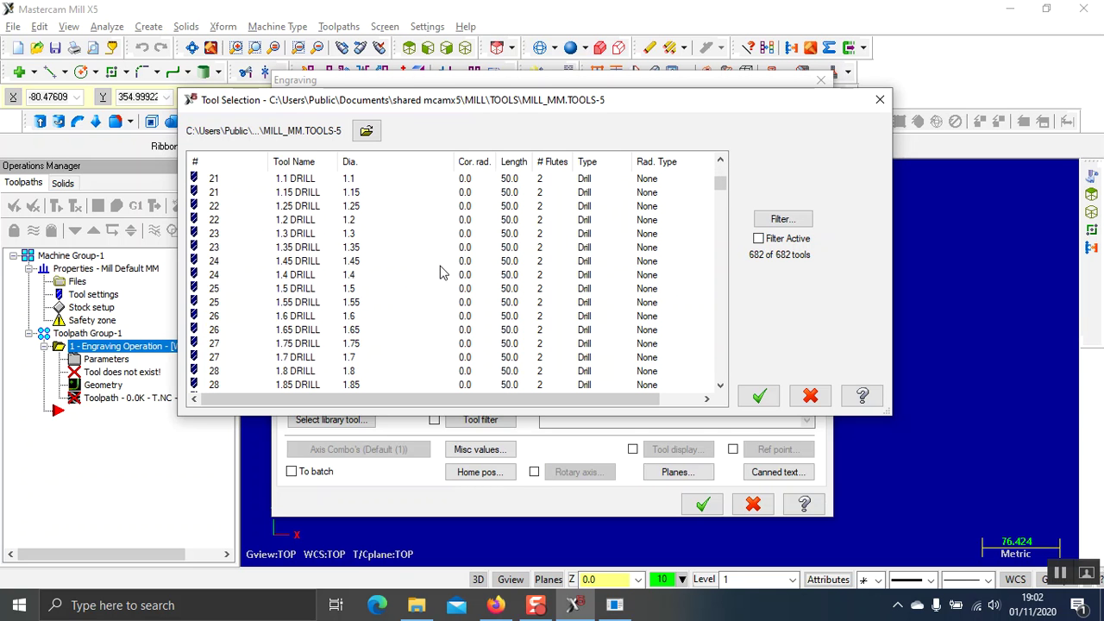
scroll(360, 289, up, 1)
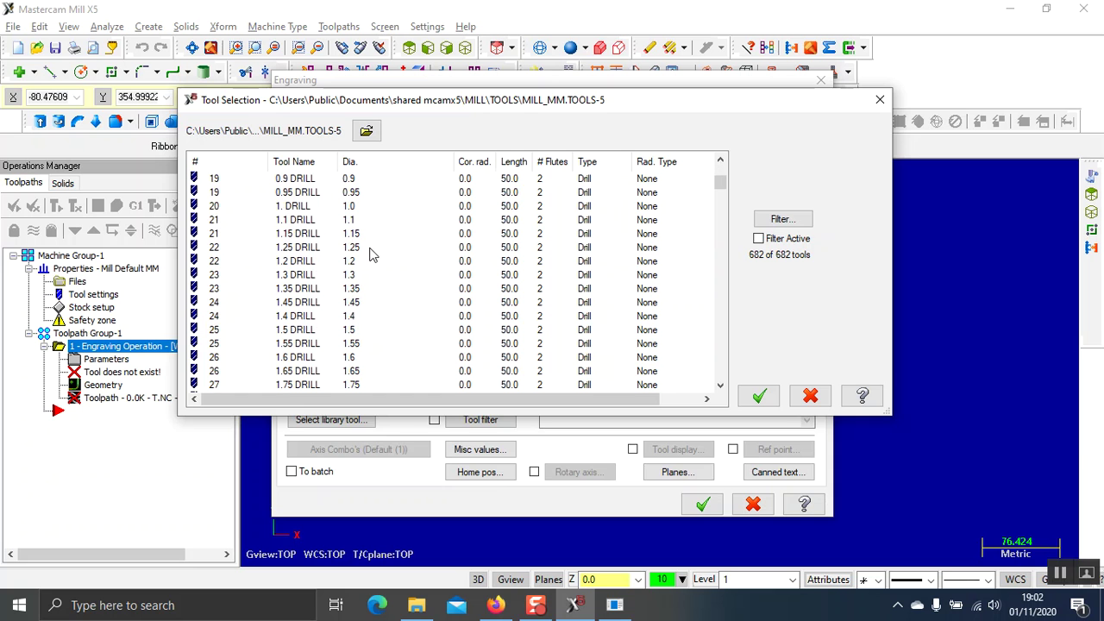
click(368, 209)
click(759, 396)
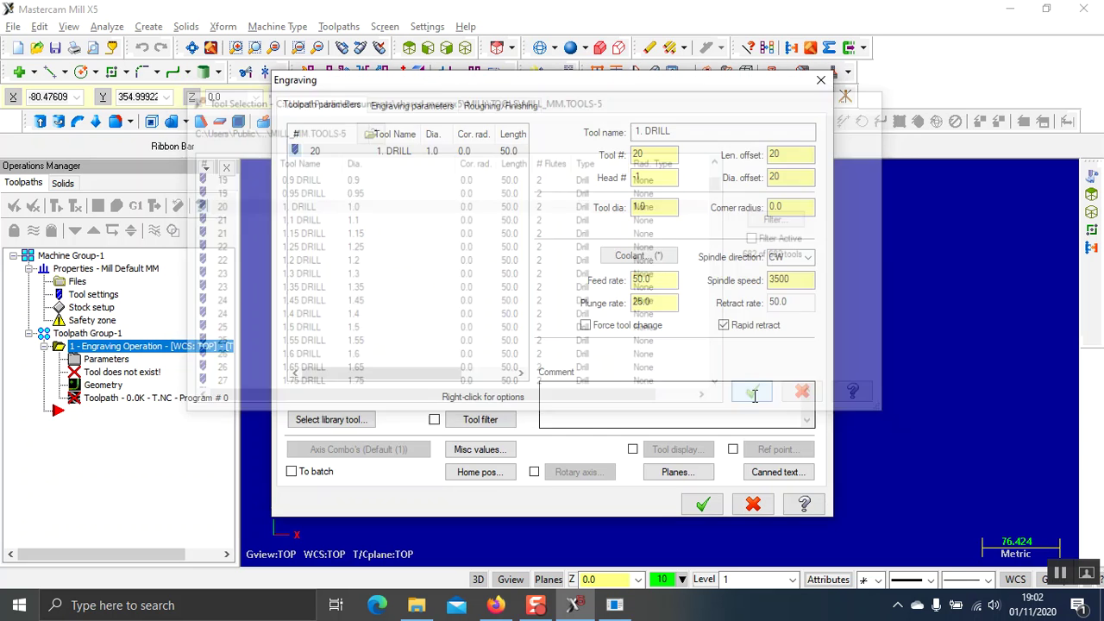
click(430, 108)
Make retract, feed plane and depth absolute, with engraving depth -5
click(324, 107)
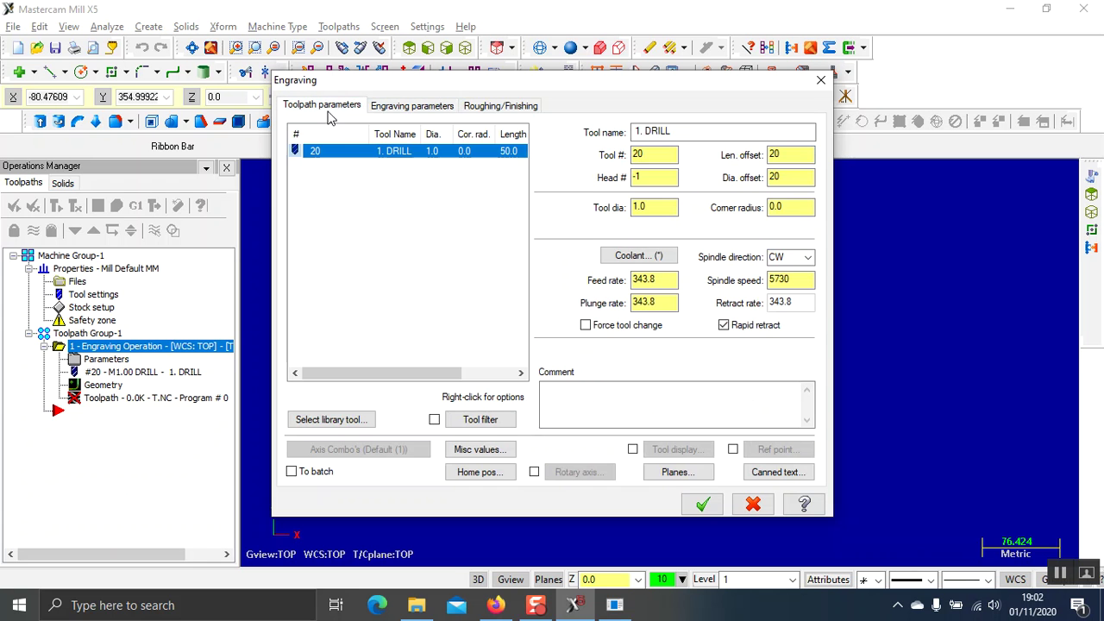
click(430, 108)
click(499, 105)
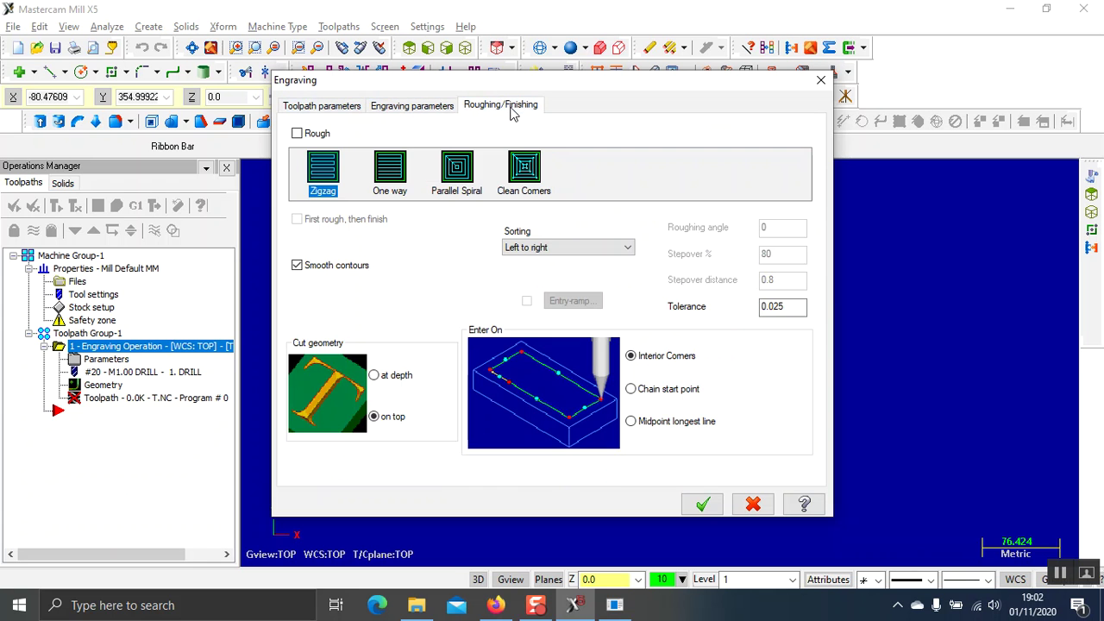
click(445, 105)
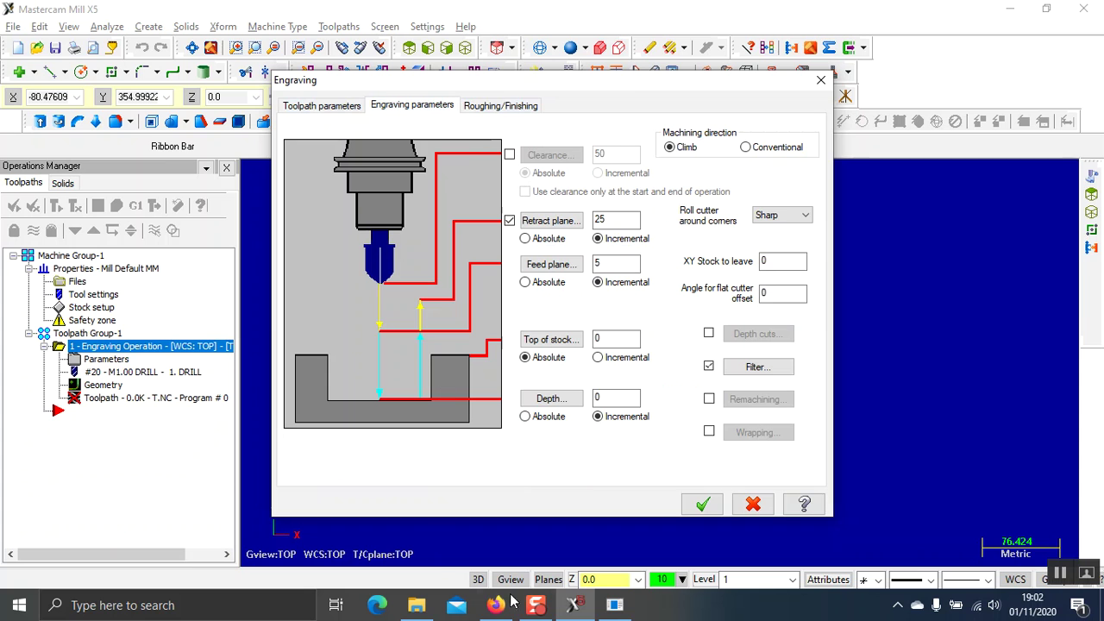
click(526, 238)
click(525, 282)
click(525, 417)
double_click(614, 398)
Enable roughing with First rough then finish, and generate the toolpath
click(487, 107)
click(297, 134)
click(298, 219)
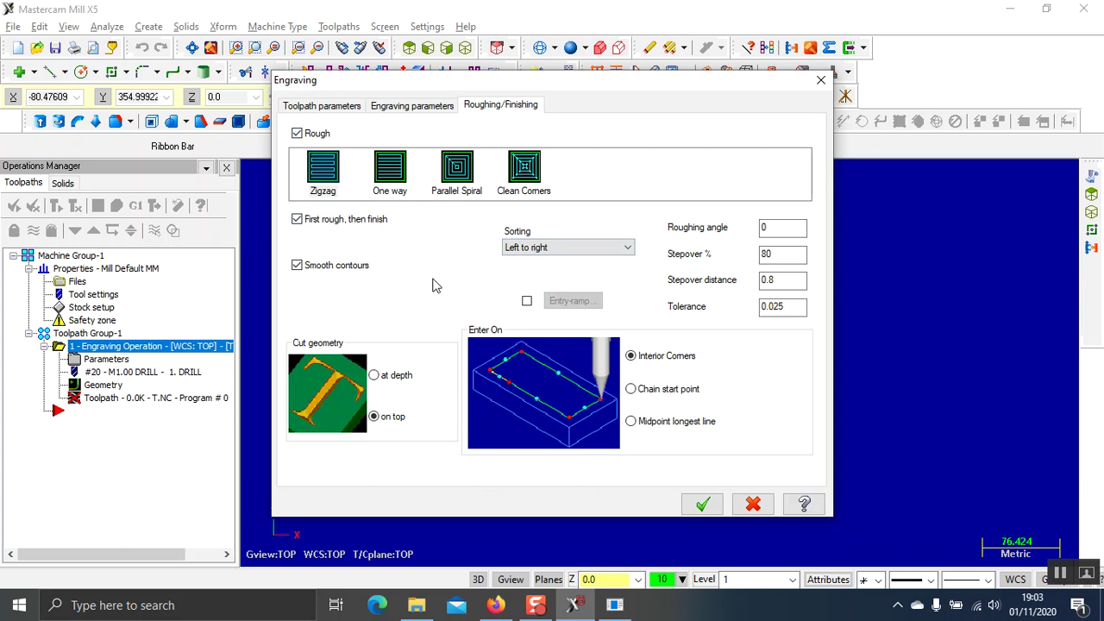
click(702, 503)
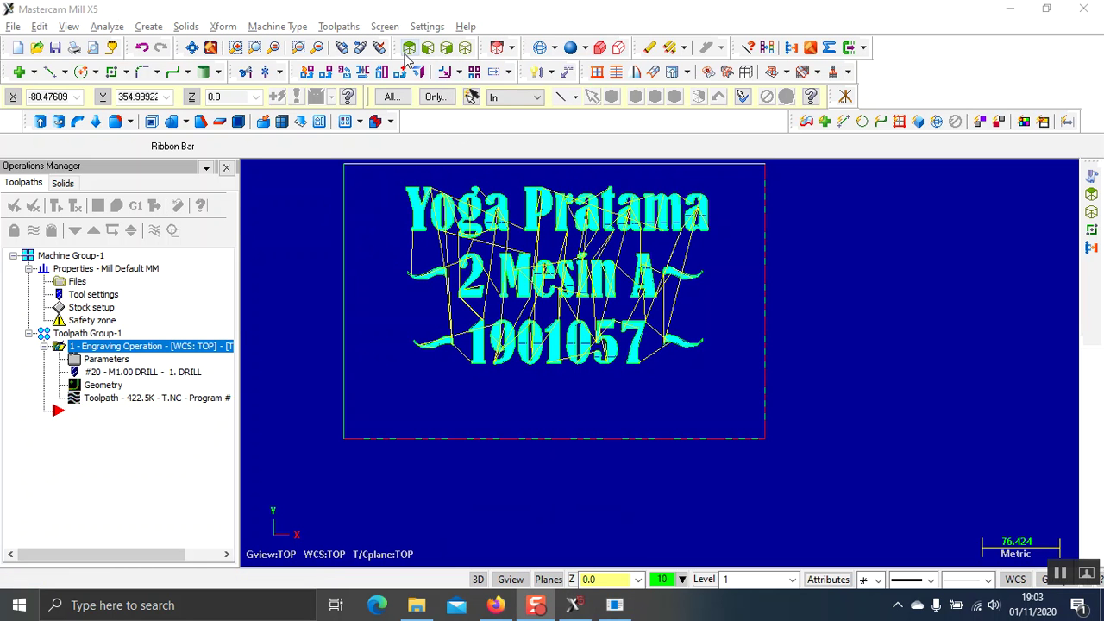
Show the engraving toolpath in isometric view, zoom in, and select Toolpath Group-1 for verification
click(465, 48)
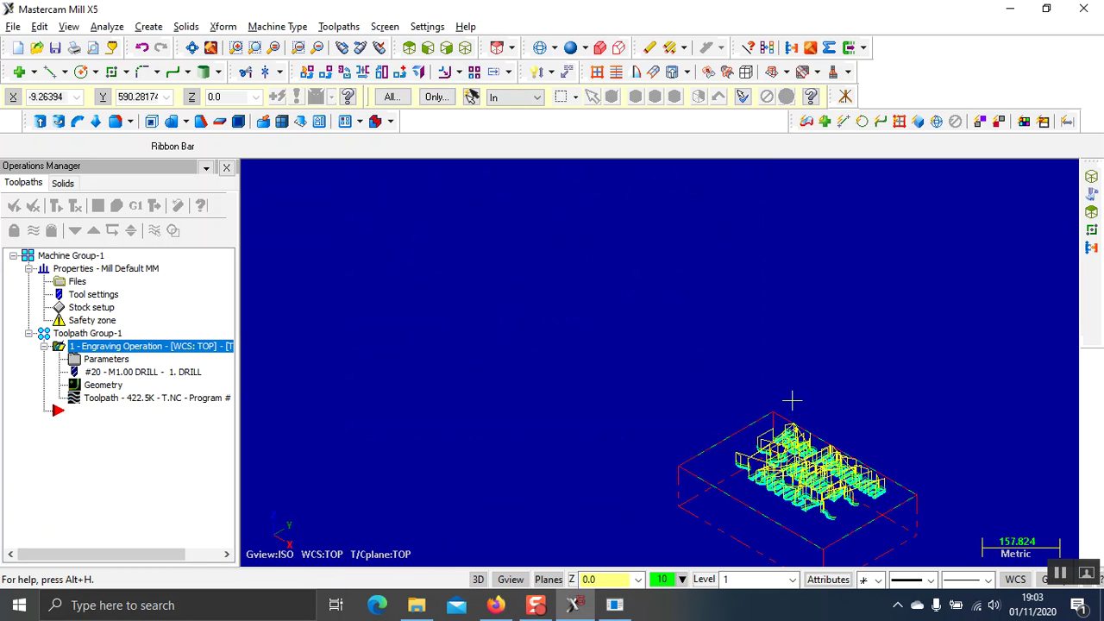
click(410, 48)
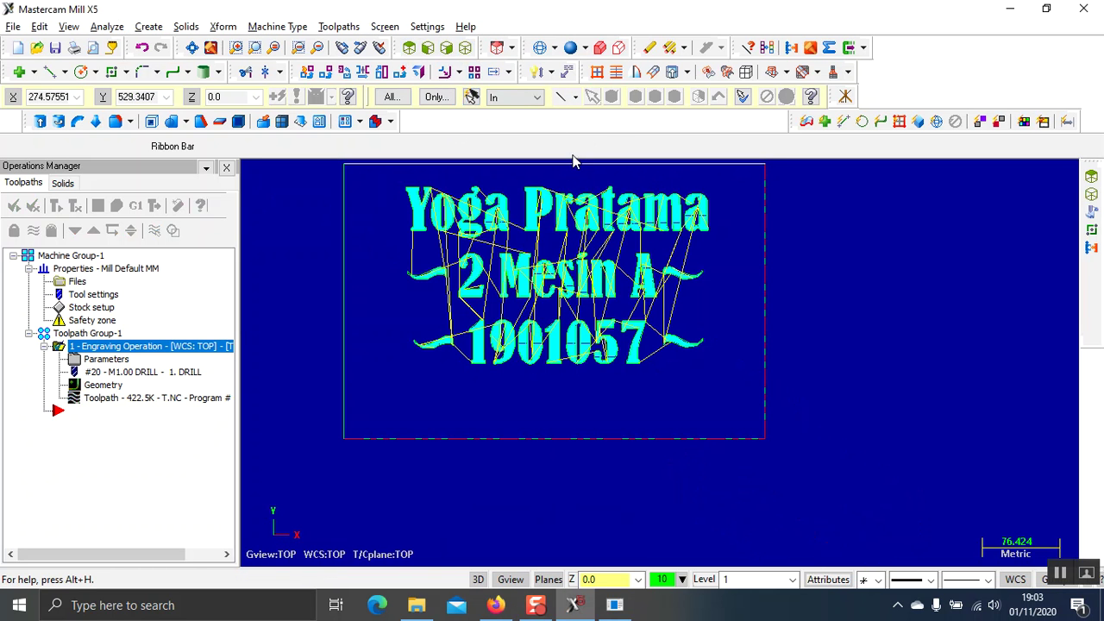
click(465, 48)
scroll(792, 414, up, 2)
scroll(792, 414, up, 1)
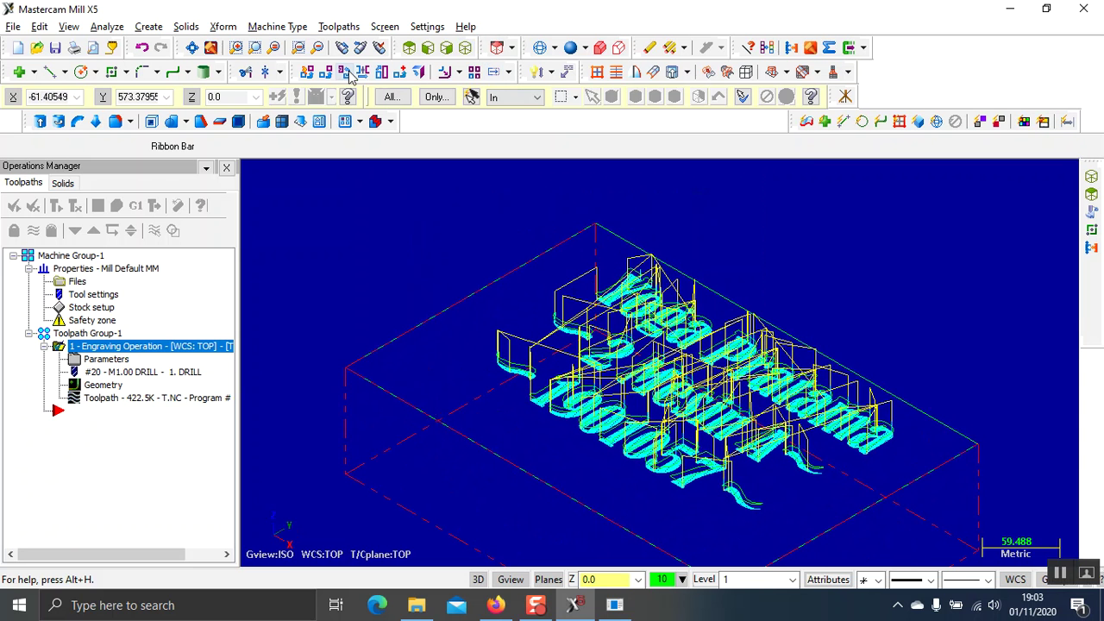
click(86, 333)
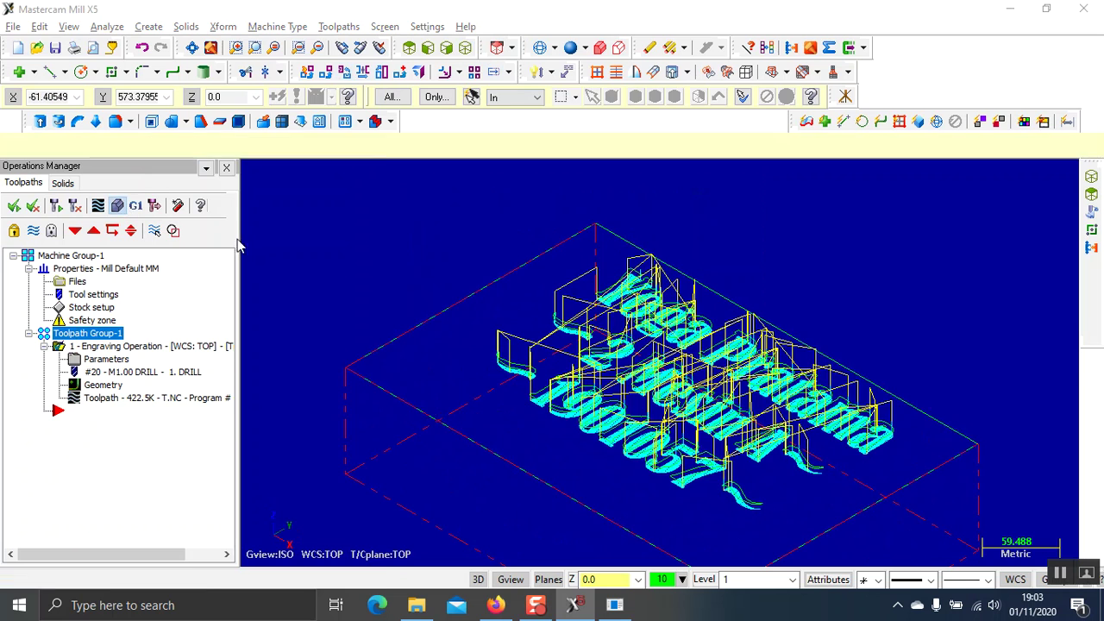
click(117, 205)
Play the Verify simulation and watch the lettering being cut, viewed from the top
click(267, 110)
scroll(755, 445, up, 1)
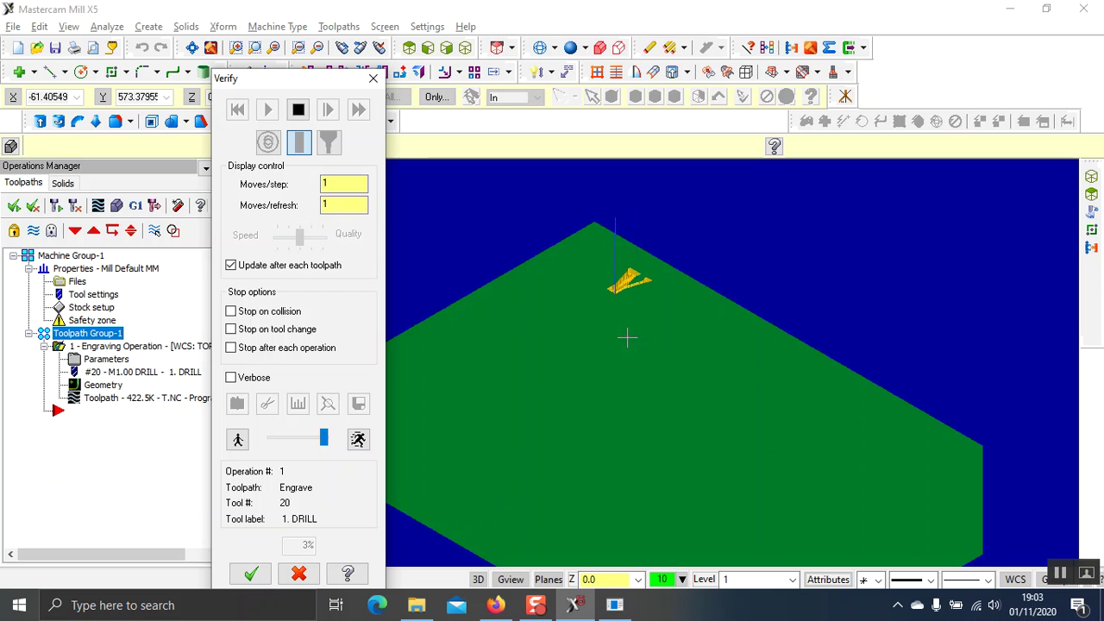
scroll(634, 311, up, 1)
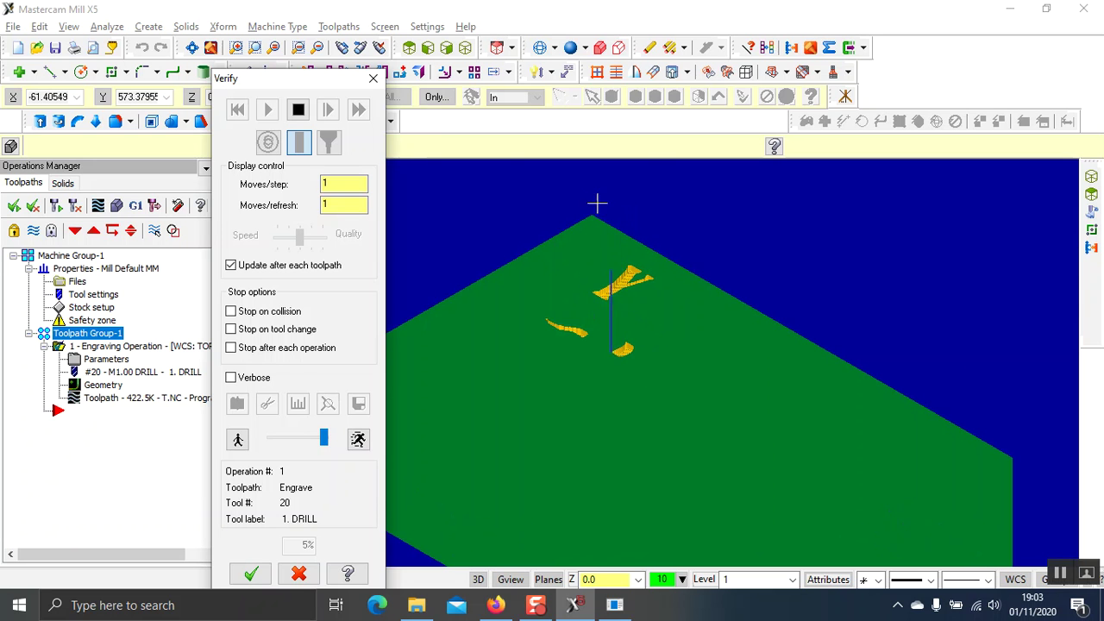
scroll(507, 167, up, 1)
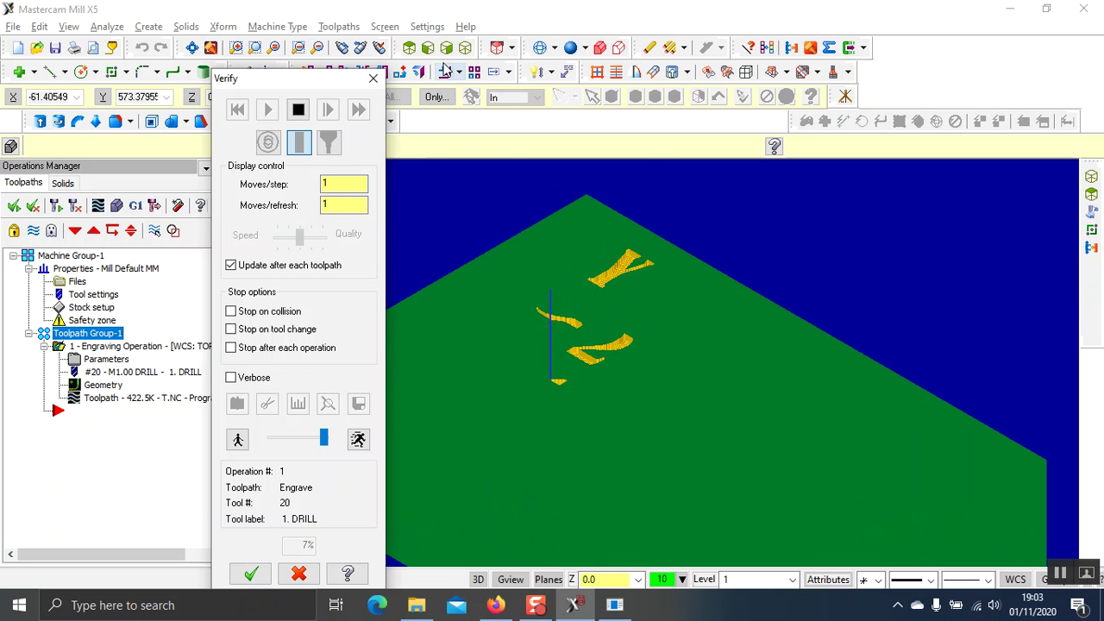
click(409, 48)
scroll(438, 268, up, 2)
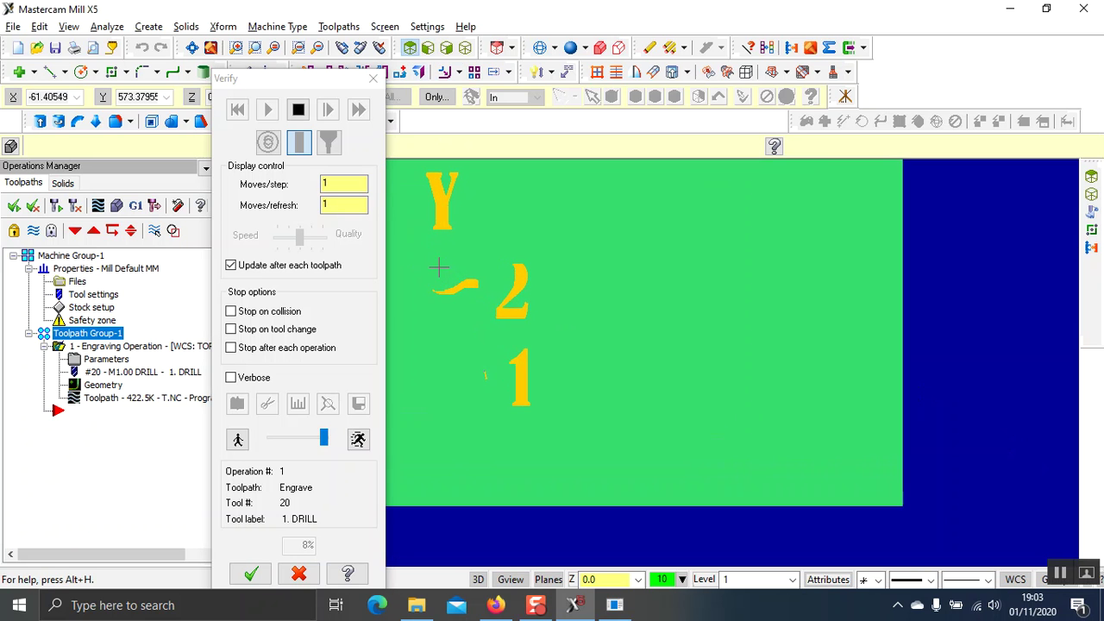
scroll(481, 254, down, 1)
scroll(487, 255, down, 1)
Tilt the stock during the simulation to inspect the engraved lettering from the side
mouse_move(491, 256)
middle_down()
mouse_move(512, 237)
mouse_move(505, 254)
middle_up()
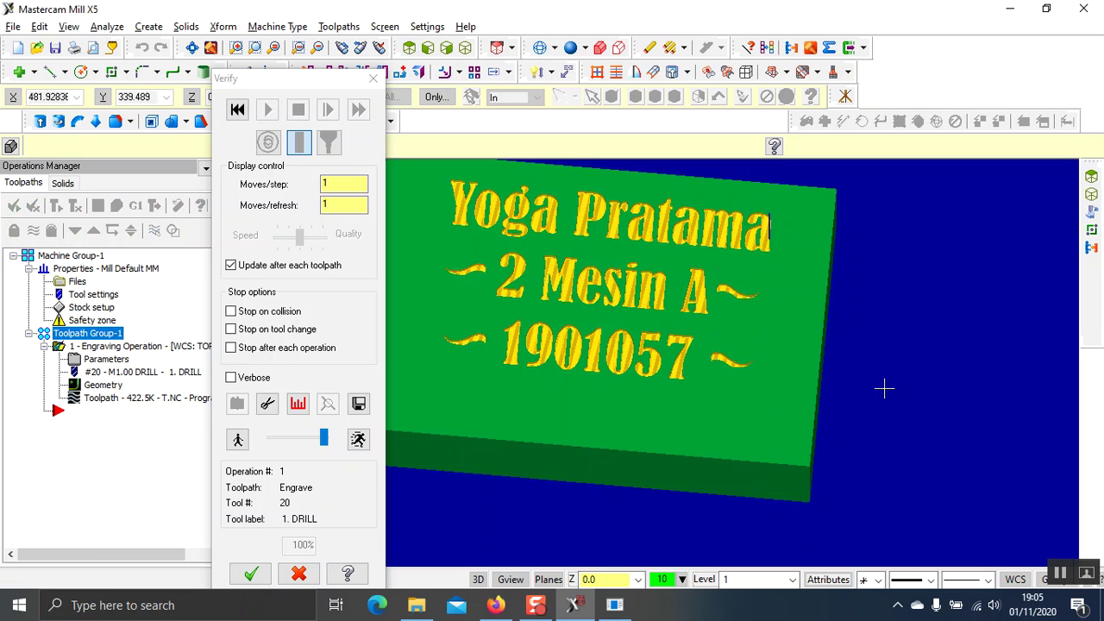
Close the Verify window and return to the drawing with the engraving toolpath
click(535, 605)
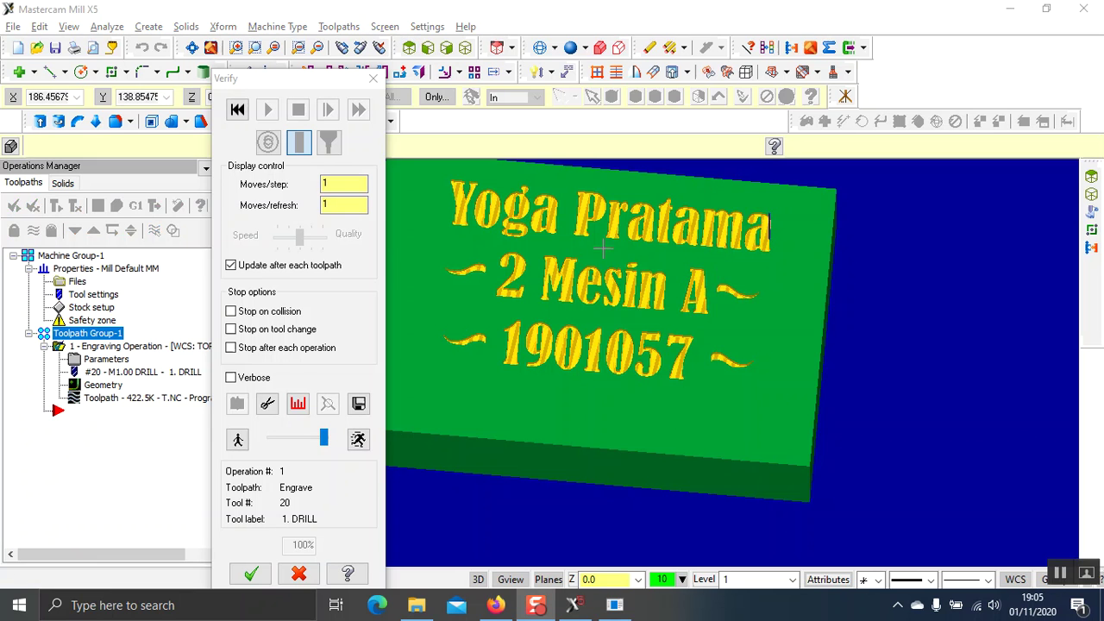
click(372, 78)
scroll(533, 184, down, 1)
scroll(552, 190, up, 1)
scroll(569, 194, down, 1)
Rotate the model to inspect the toolpath, then return to the Top view of the lettering
mouse_move(569, 194)
middle_down()
mouse_move(579, 227)
mouse_move(547, 192)
middle_up()
click(409, 48)
scroll(582, 393, down, 1)
scroll(599, 414, up, 1)
scroll(607, 419, down, 2)
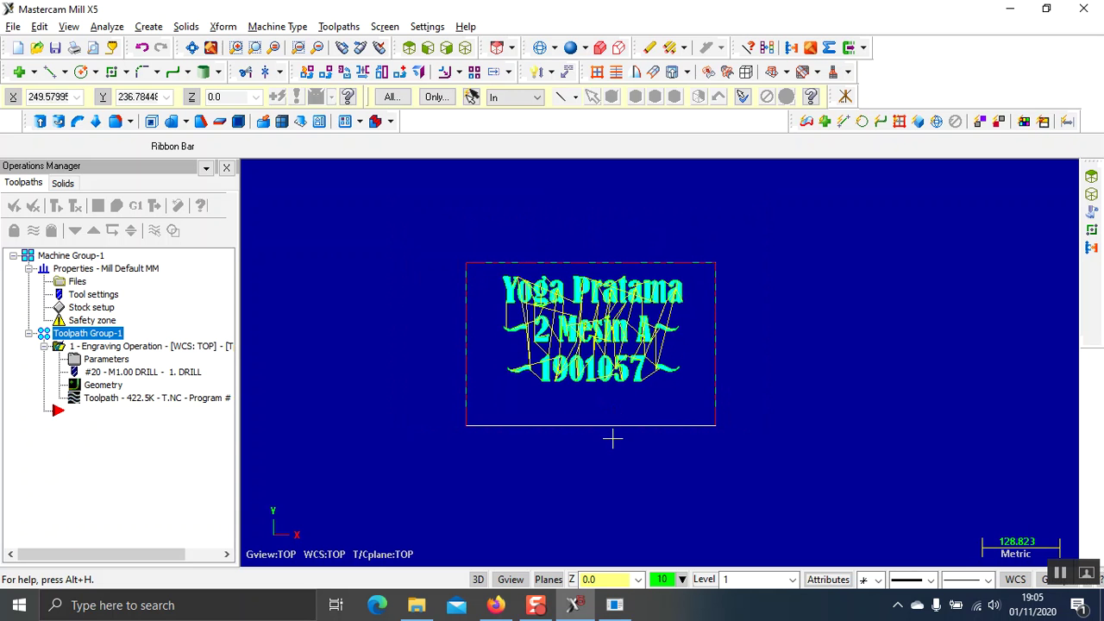